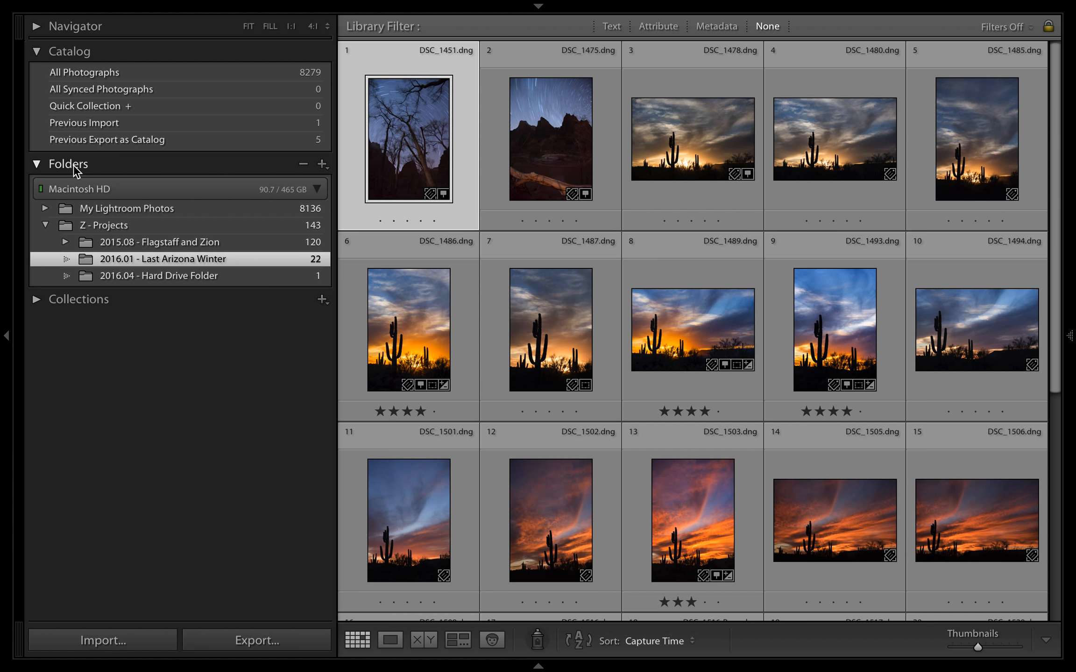
# Create a collection named "Test" that includes the selected photos DSC_1451.dng and DSC_1475.dng
pyautogui.click(429, 180)
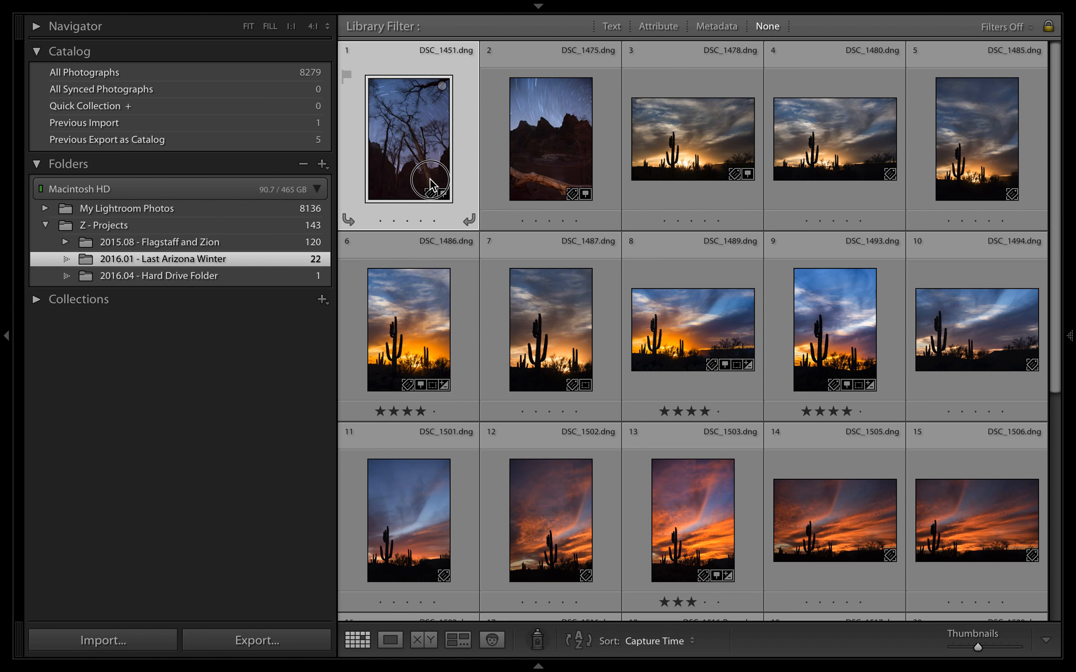
pyautogui.keyDown('shift'); pyautogui.click(498, 120); pyautogui.keyUp('shift')
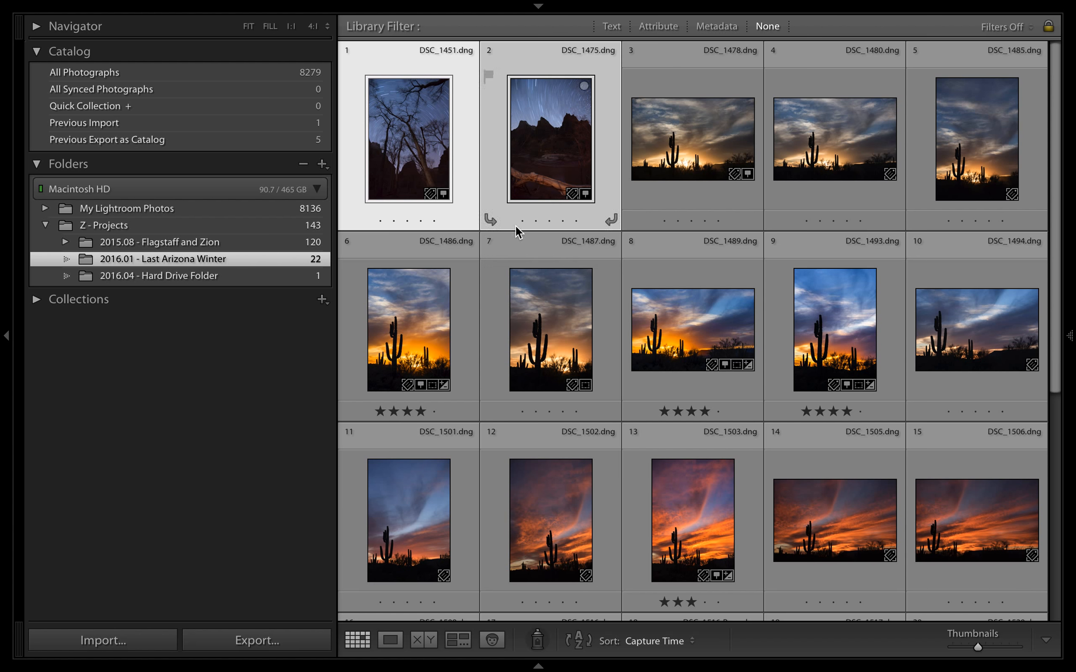
pyautogui.click(321, 299)
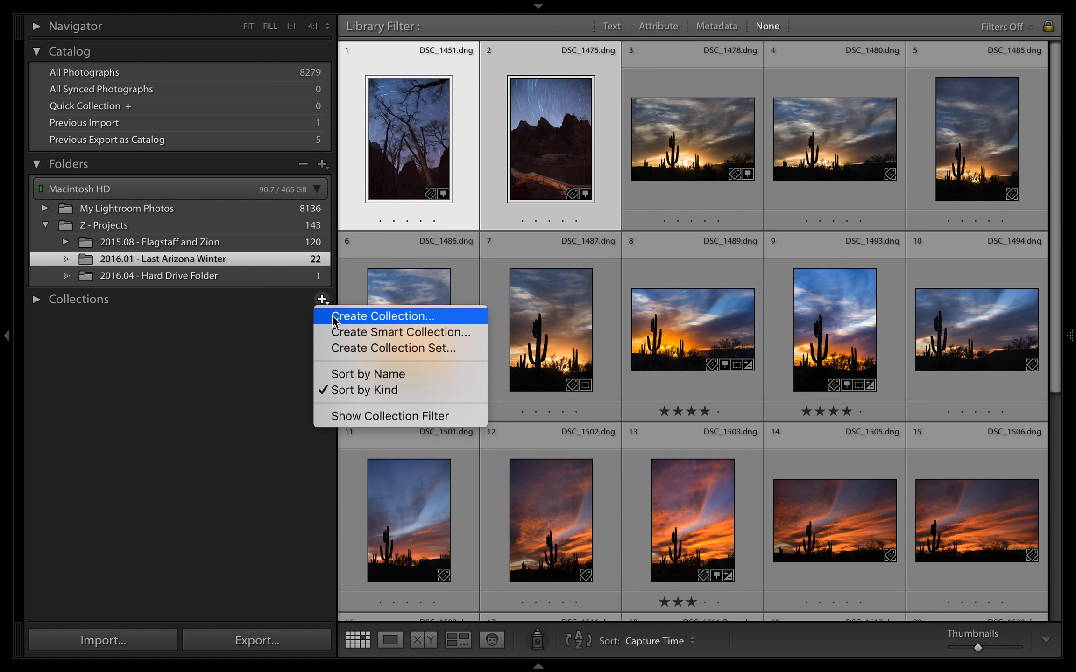
pyautogui.click(339, 317)
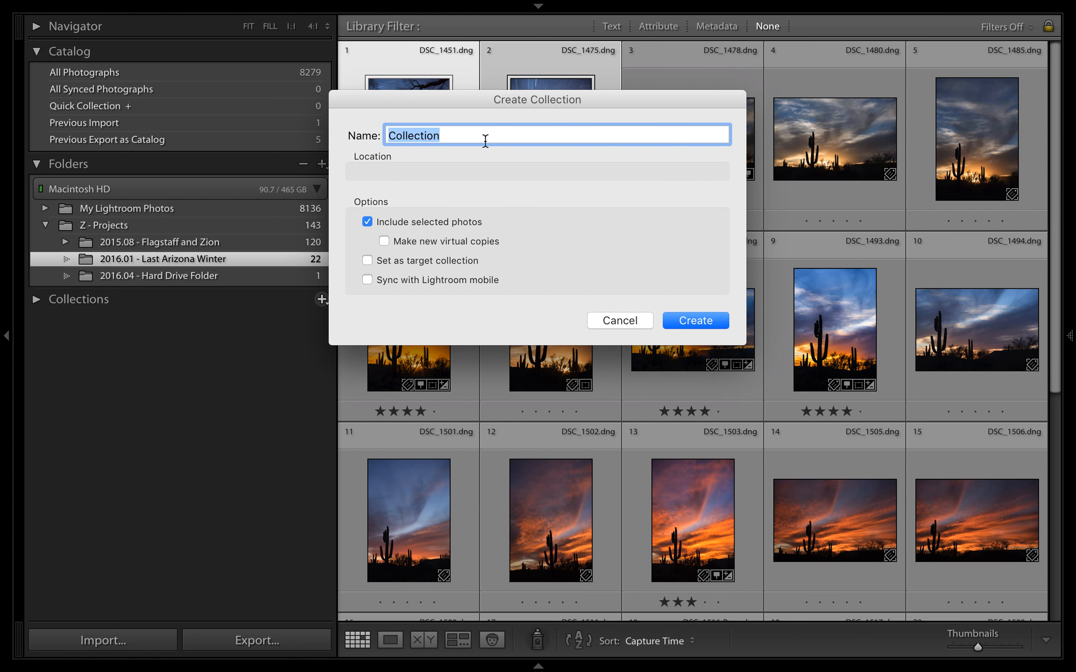
pyautogui.write('Test')
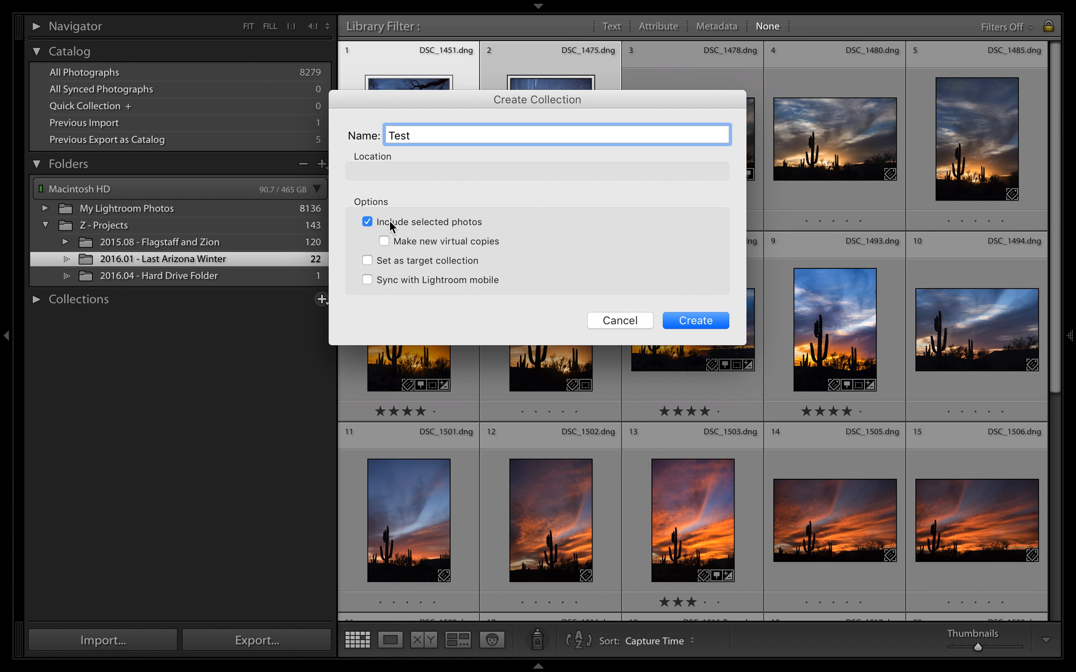
pyautogui.click(685, 320)
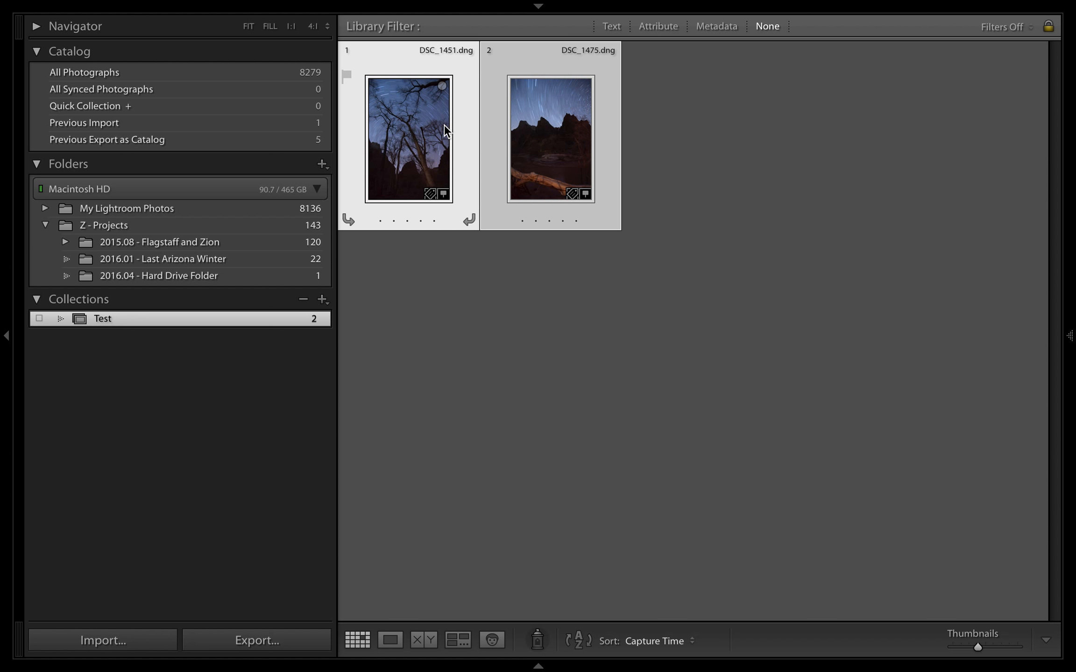
# Rate DSC_1451.dng five stars in the Test collection
pyautogui.click(711, 123)
pyautogui.click(415, 126)
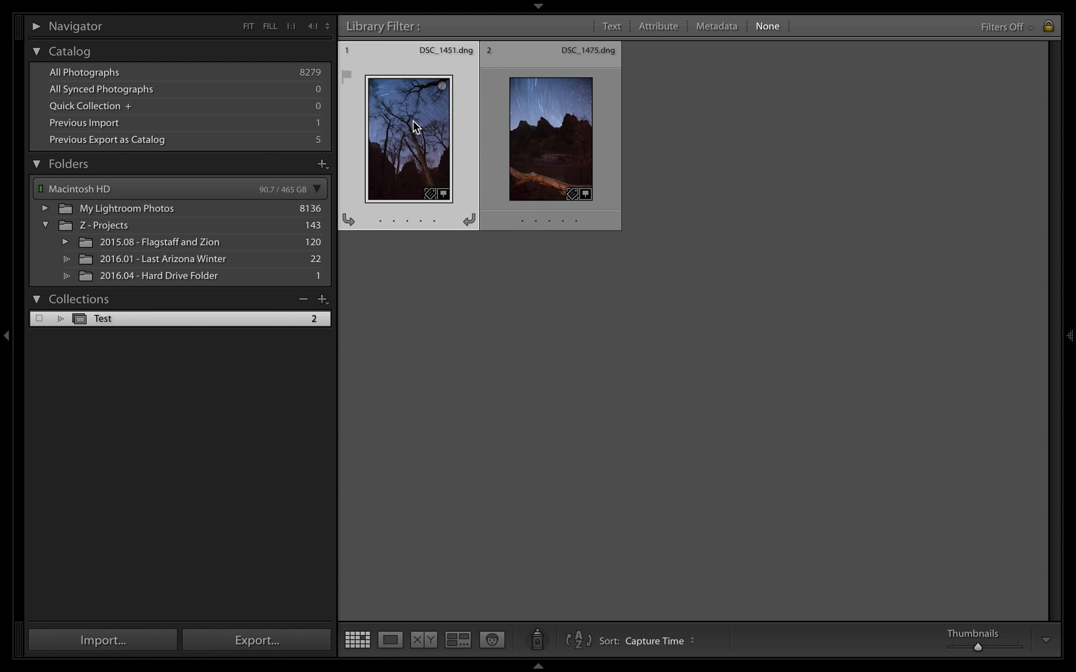
pyautogui.press('5')
# Rate DSC_1475.dng three stars from the "2016.01 - Last Arizona Winter" folder
pyautogui.click(253, 254)
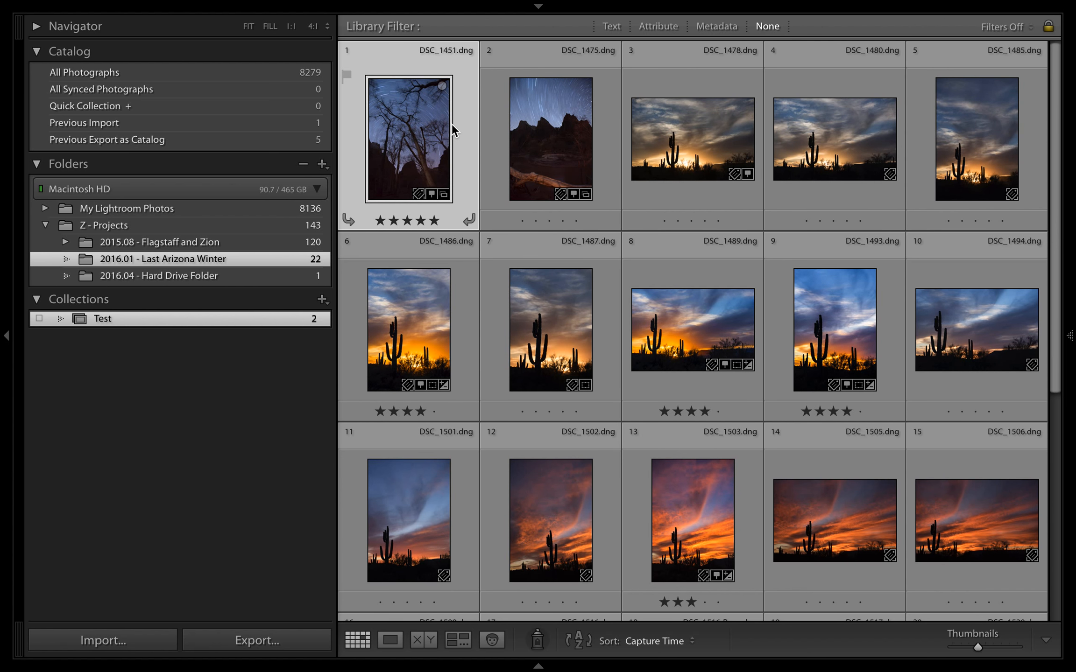
pyautogui.click(543, 130)
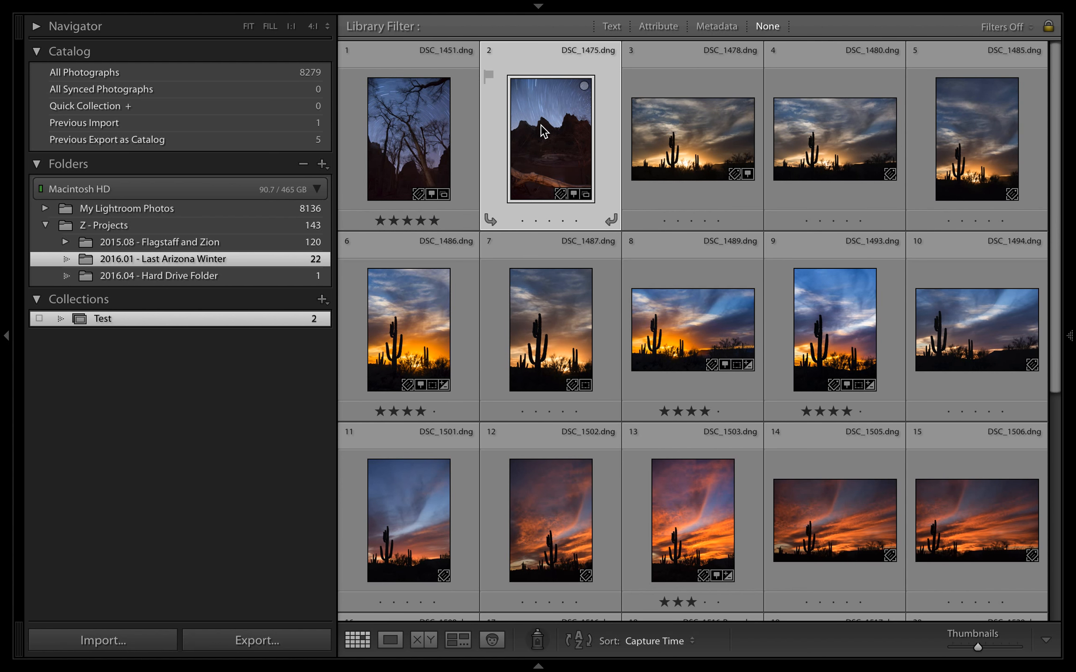
pyautogui.press('3')
# View the "2016.04 - Hard Drive Folder" contents and return to the "2016.01 - Last Arizona Winter" folder, keeping the collections list expanded
pyautogui.click(143, 275)
pyautogui.click(140, 321)
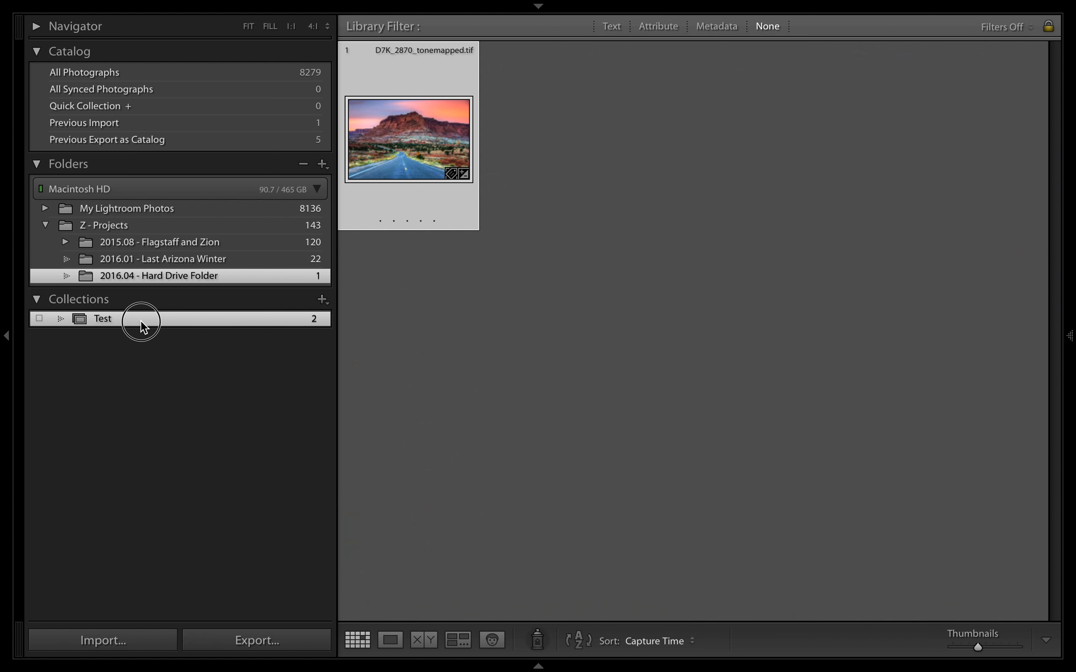
pyautogui.click(166, 258)
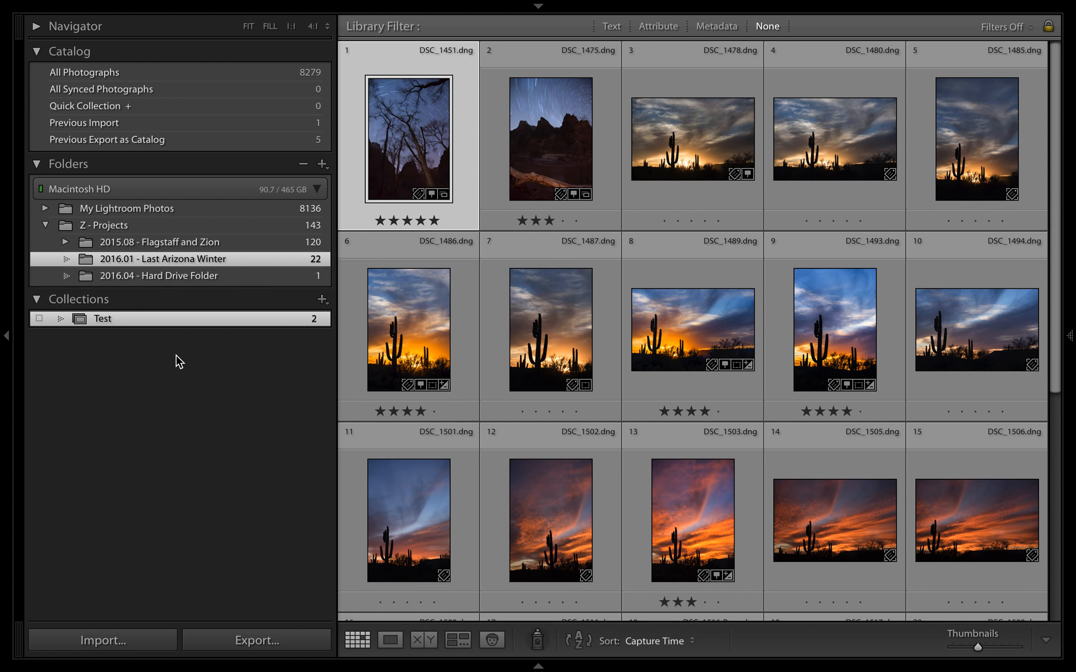
pyautogui.click(189, 299)
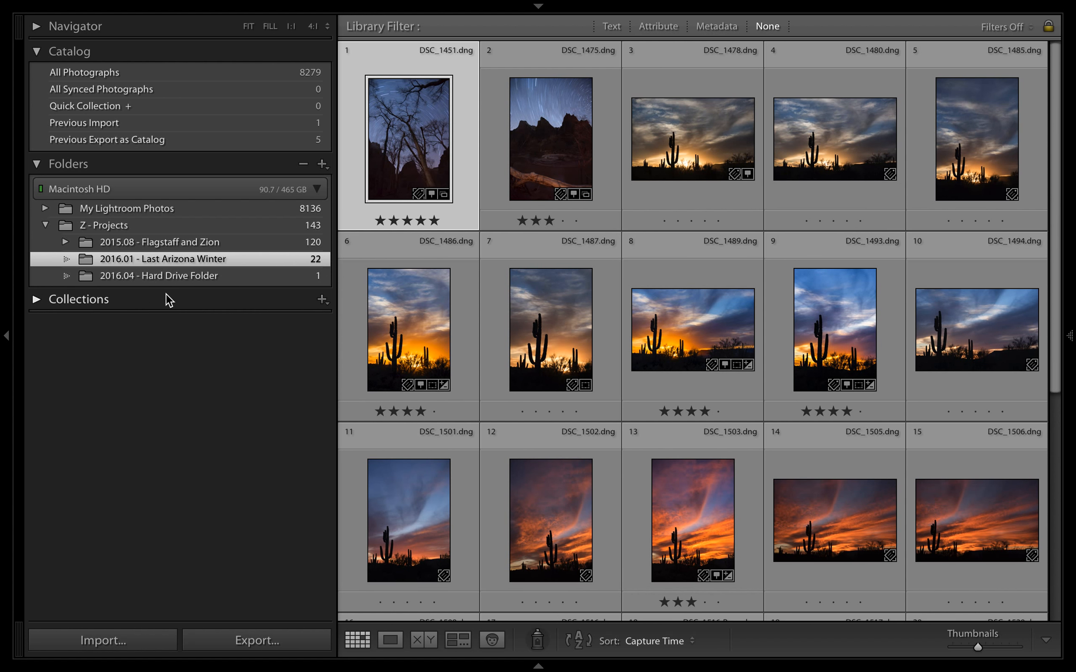
pyautogui.click(46, 303)
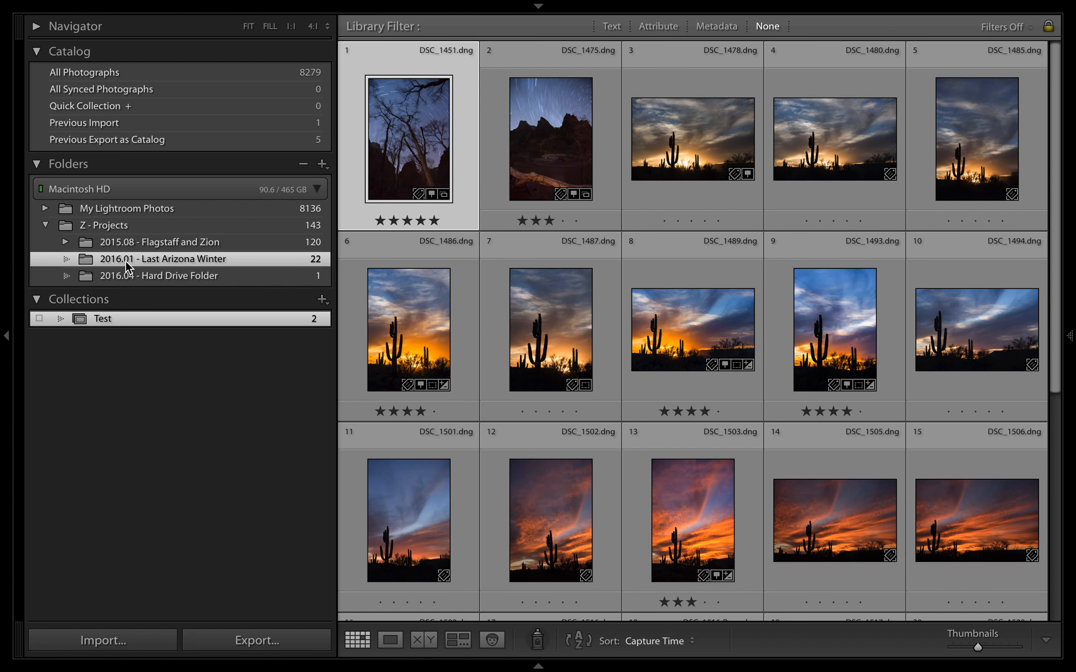
# Create a second collection with the default name "Collection" that includes the selected photo DSC_1451.dng
pyautogui.moveTo(124, 320)
pyautogui.click(322, 299)
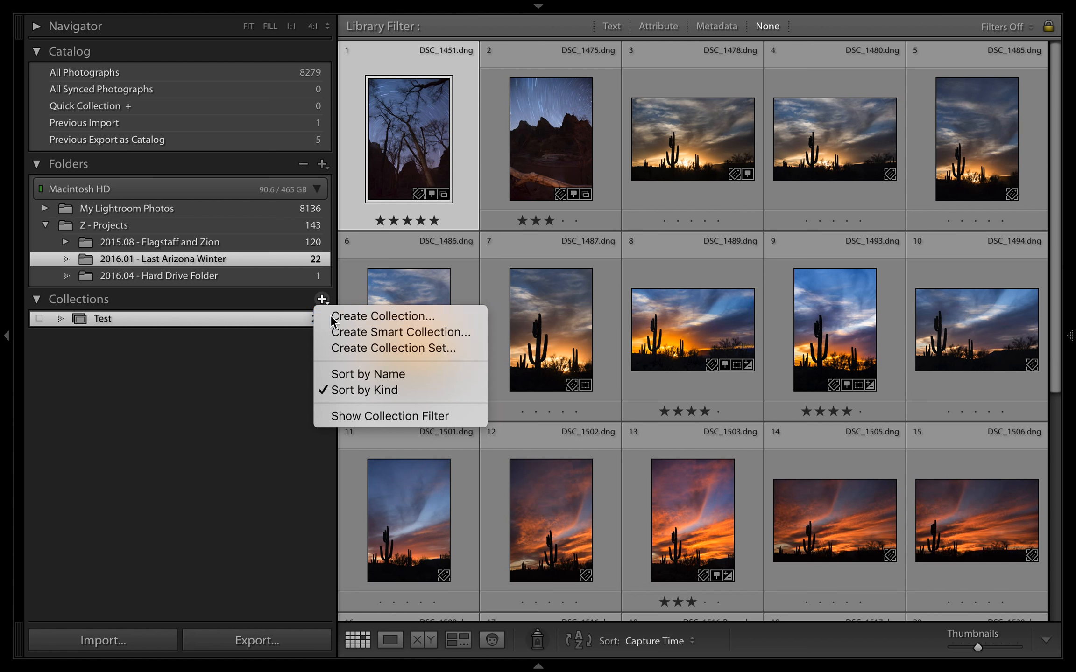
pyautogui.click(332, 317)
pyautogui.click(677, 320)
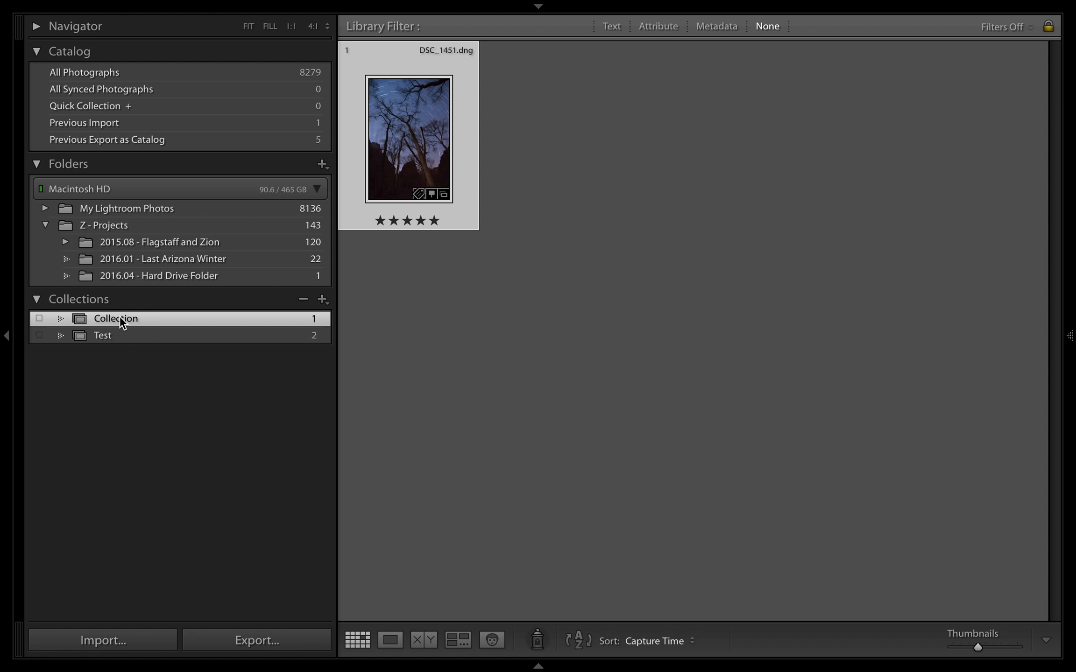
# Compare the Test collection with "Collection" and remove DSC_1451.dng from "Collection"
pyautogui.click(120, 334)
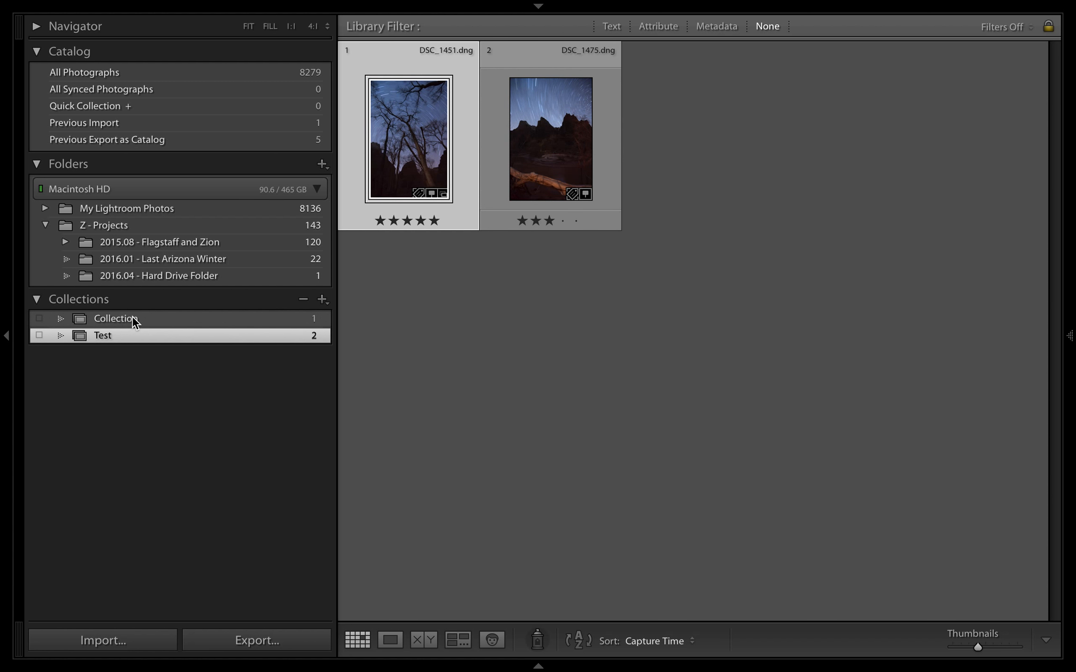
pyautogui.click(132, 317)
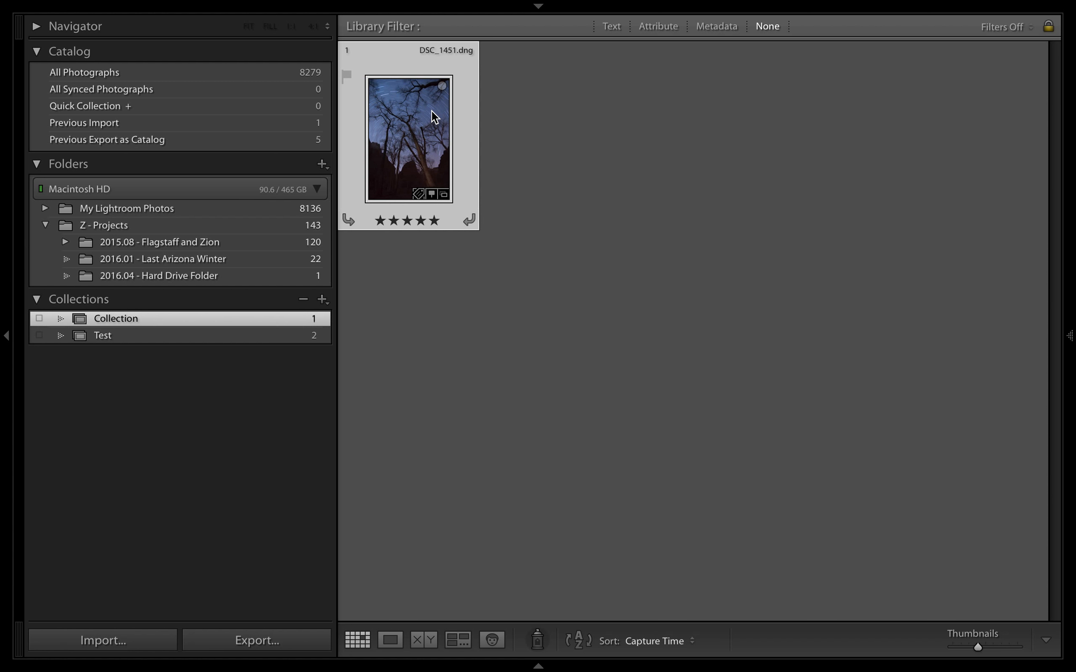
pyautogui.press('Delete')
# Check the photos in the "2016.01 - Last Arizona Winter" folder and select DSC_1475.dng
pyautogui.moveTo(344, 4)
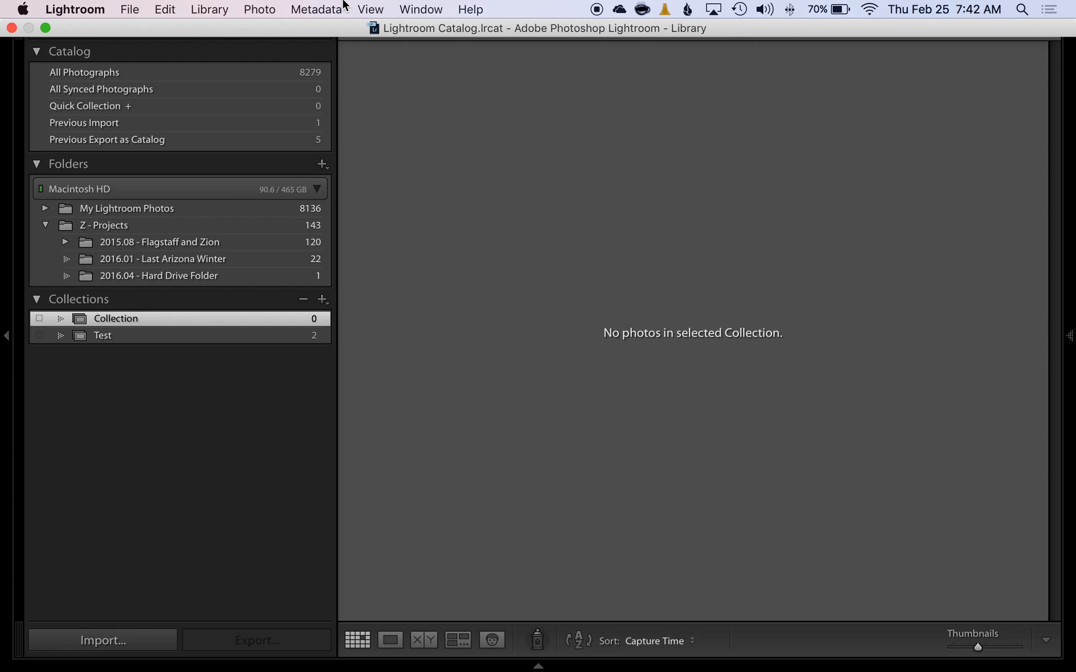
pyautogui.click(160, 262)
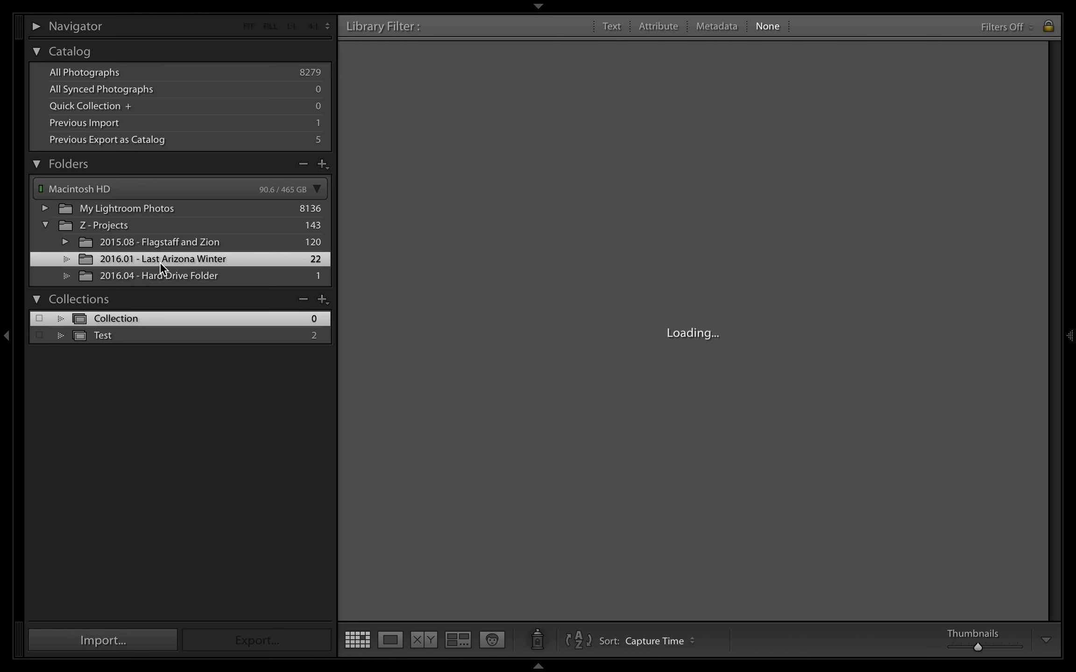
pyautogui.click(533, 152)
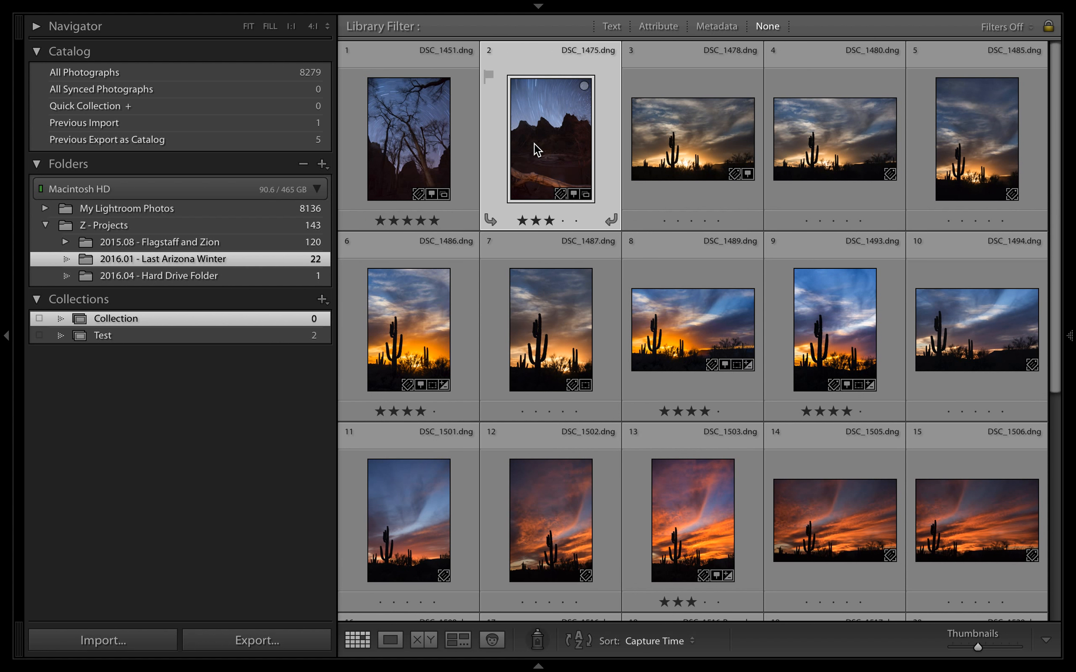
# Open DSC_1451.dng from the Test collection for developing and raise its exposure to +2.66
pyautogui.click(131, 335)
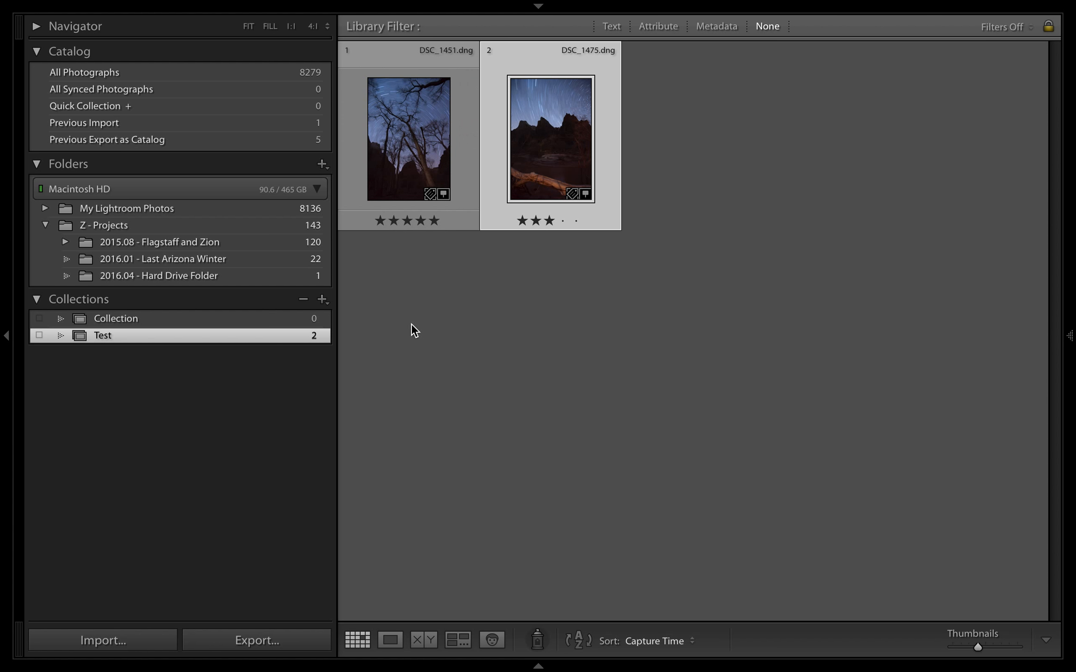
pyautogui.doubleClick(392, 138)
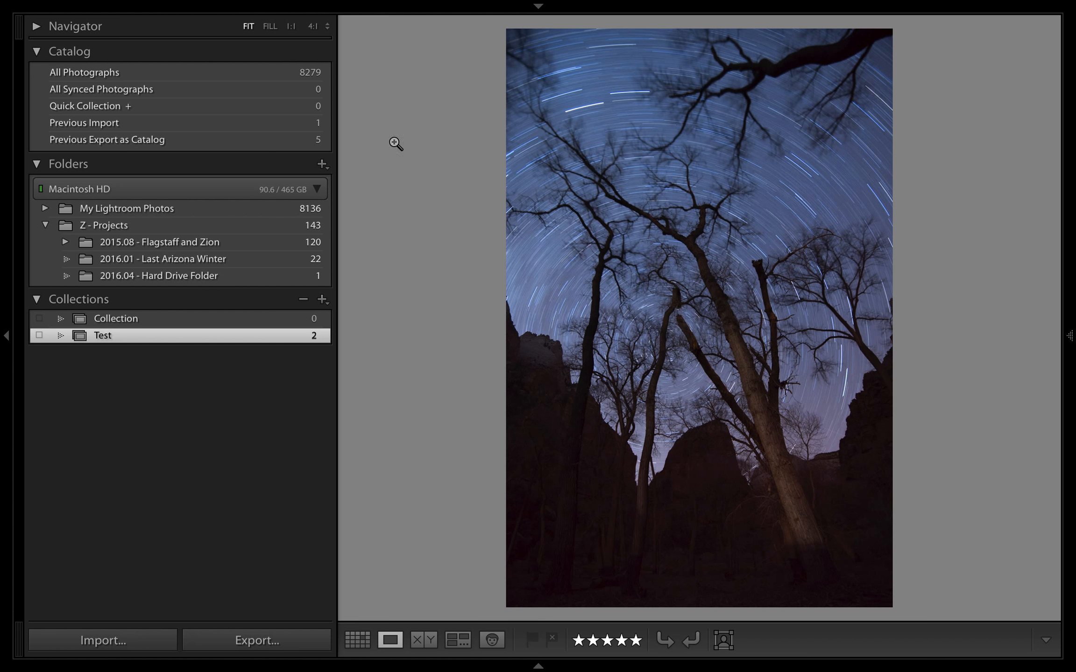
pyautogui.press('d')
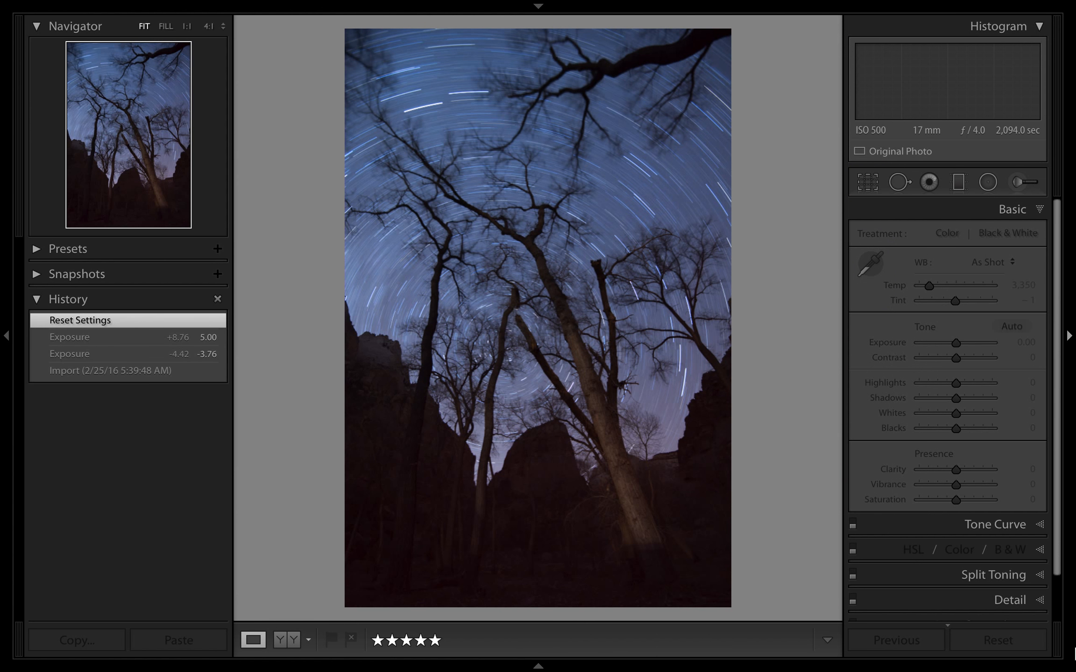
pyautogui.click(975, 342)
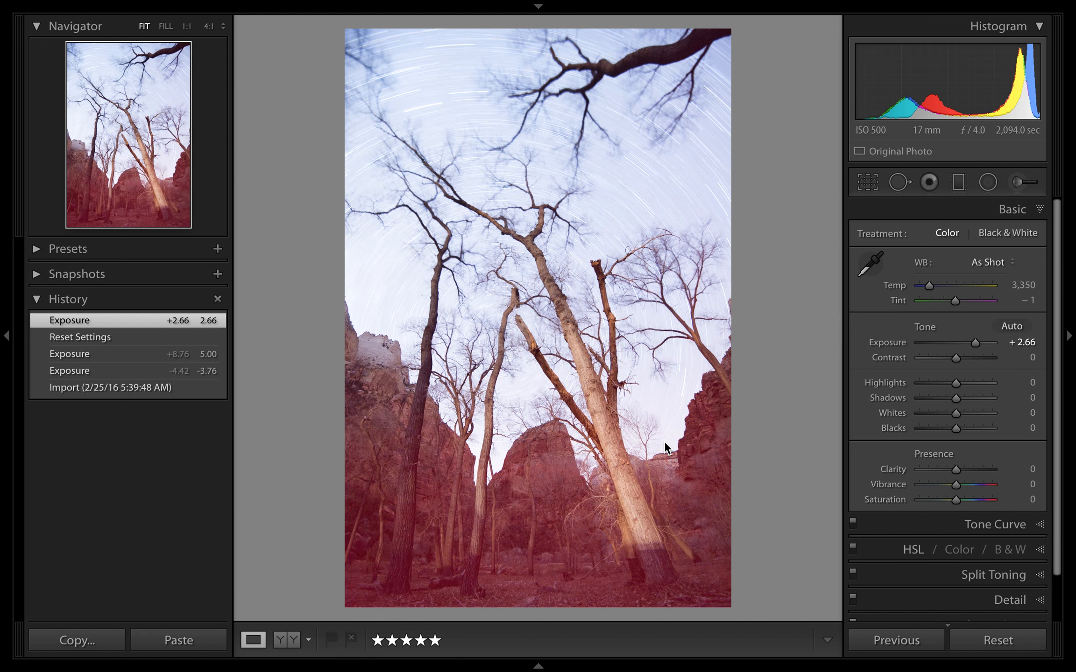
# Return to the photo grid and check the edited photo in the "2016.01 - Last Arizona Winter" folder, as well as the contents of "Collection"
pyautogui.press('g')
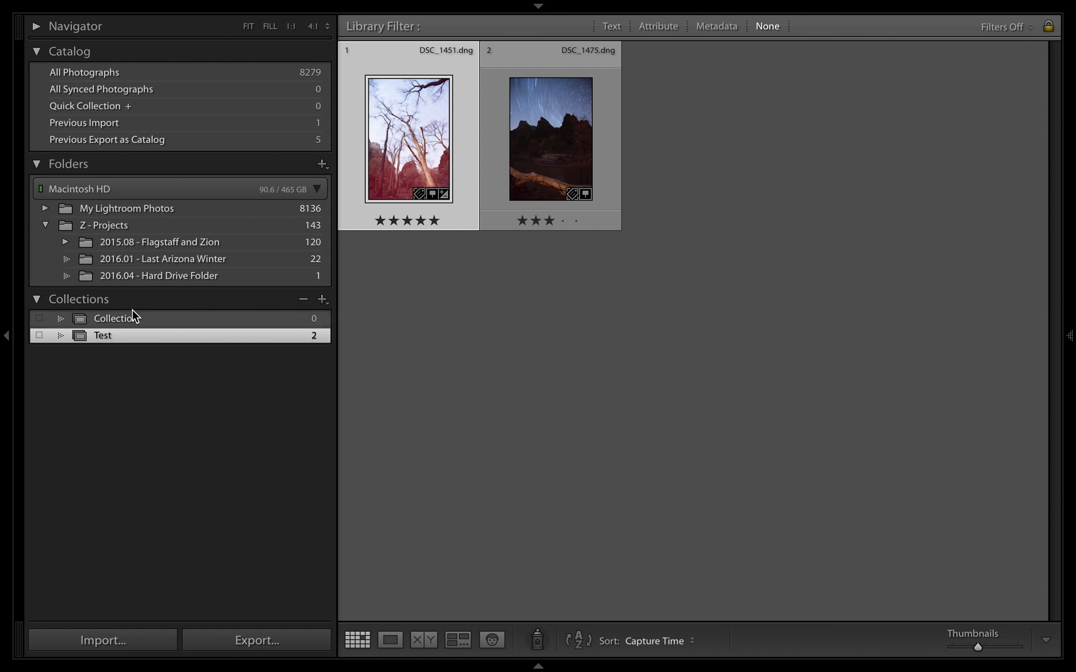
pyautogui.click(167, 259)
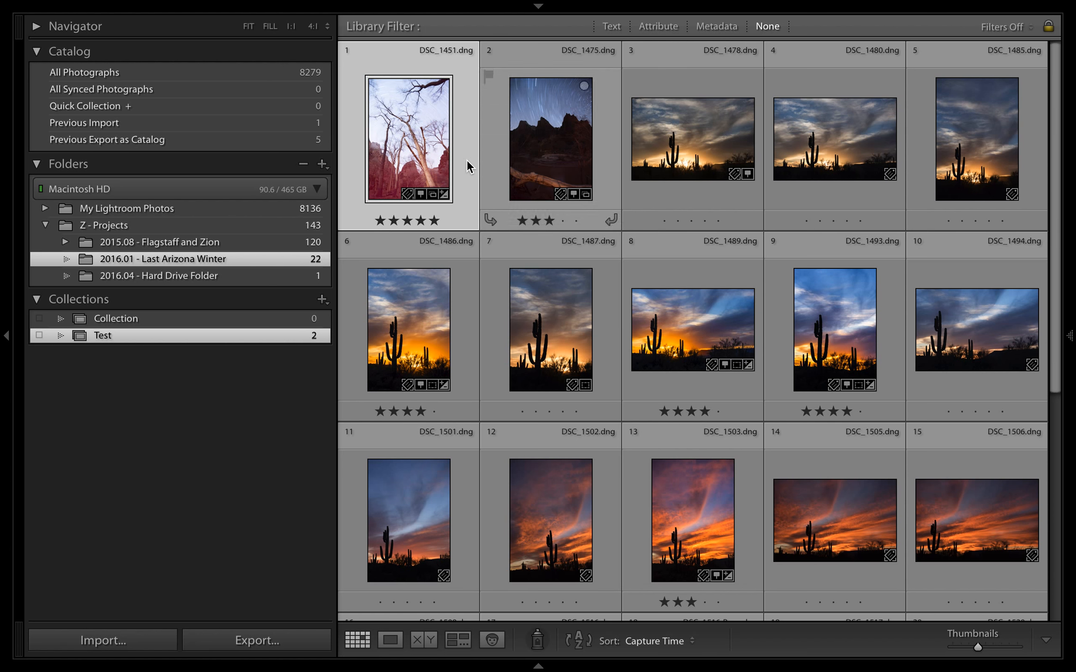
pyautogui.click(103, 318)
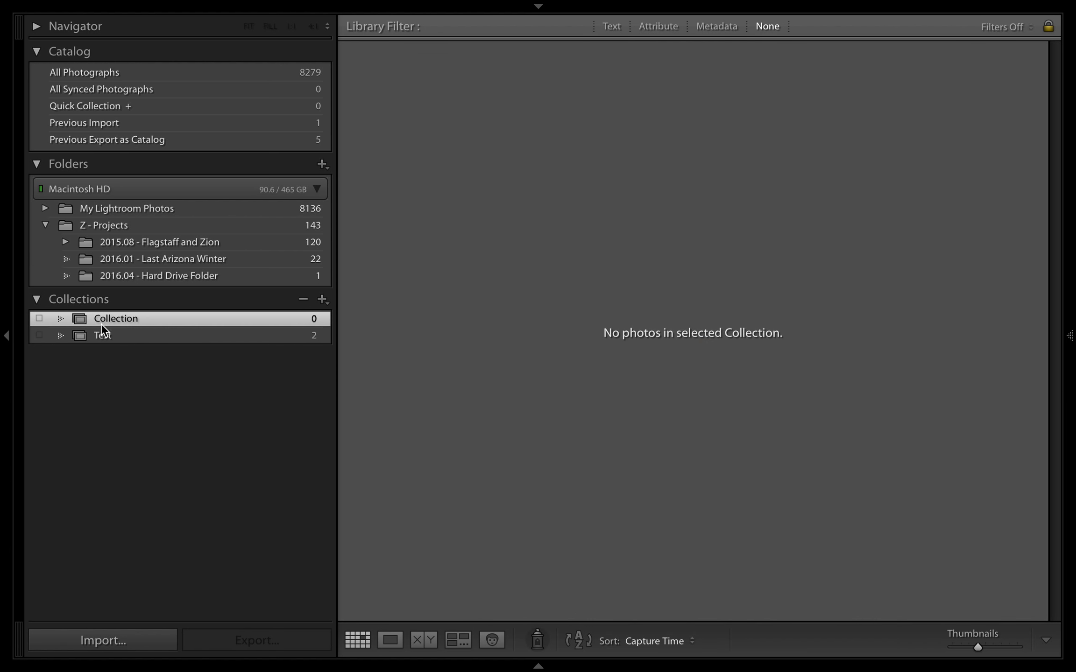
# Remove both photos, DSC_1451.dng and DSC_1475.dng, from the Test collection
pyautogui.click(100, 333)
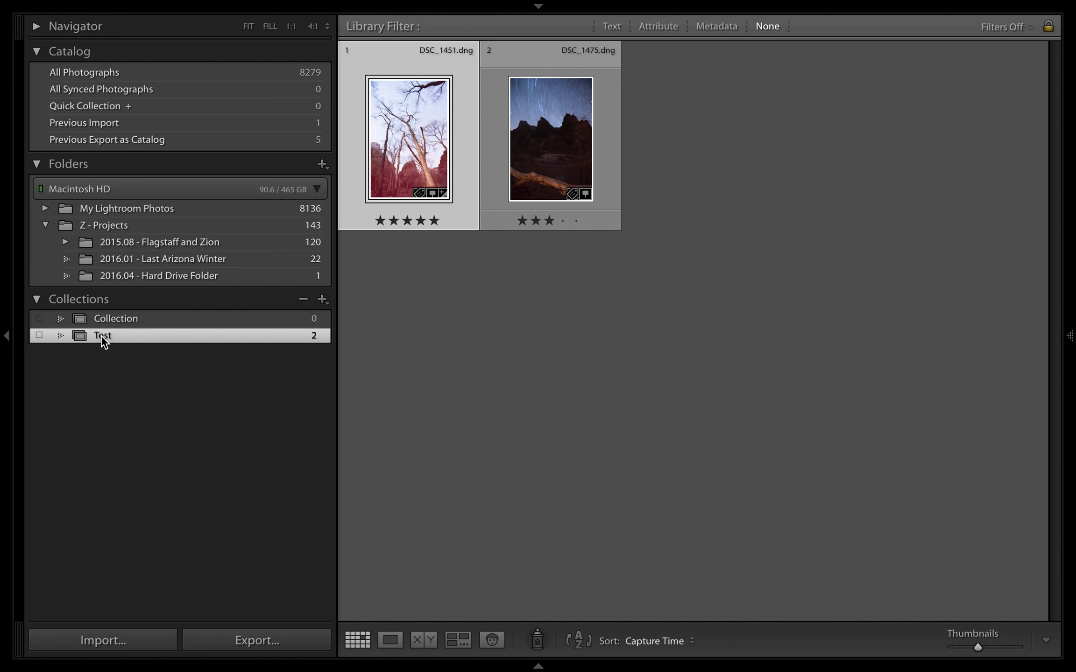
pyautogui.keyDown('super'); pyautogui.click(564, 142); pyautogui.keyUp('super')
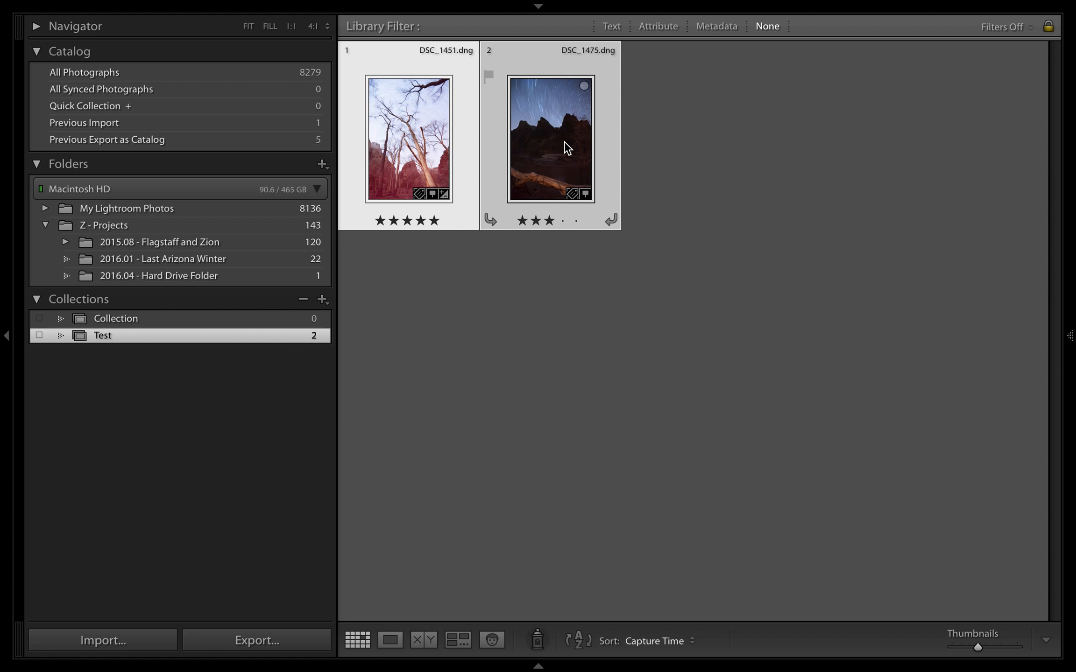
pyautogui.press('Delete')
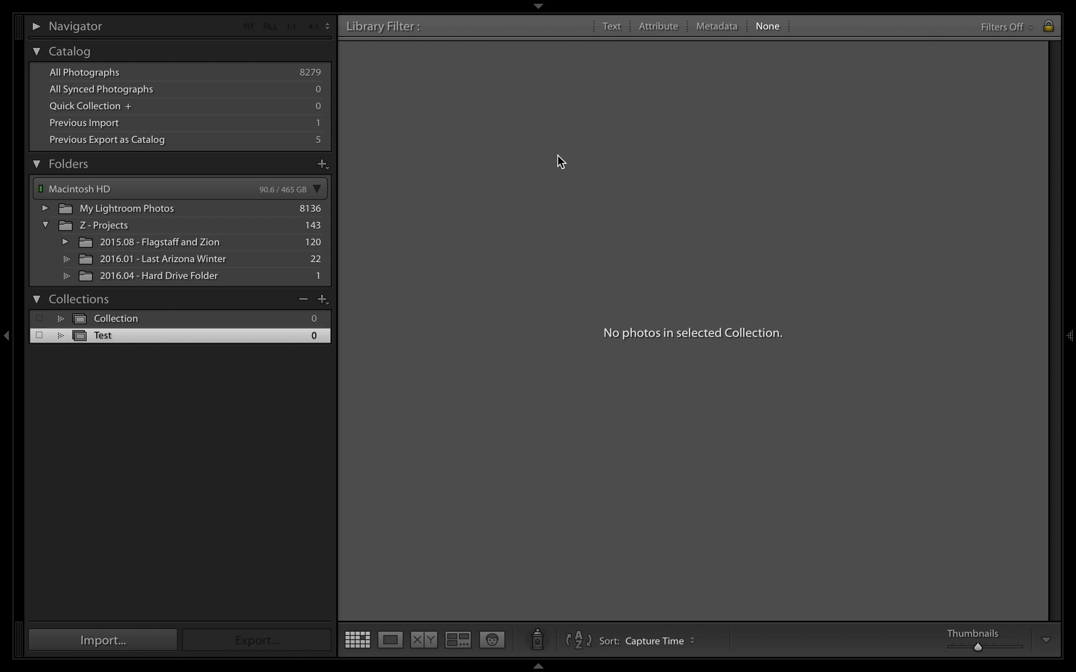
# Reset the develop settings of DSC_1451.dng from the "2016.01 - Last Arizona Winter" folder and return to the grid
pyautogui.click(231, 258)
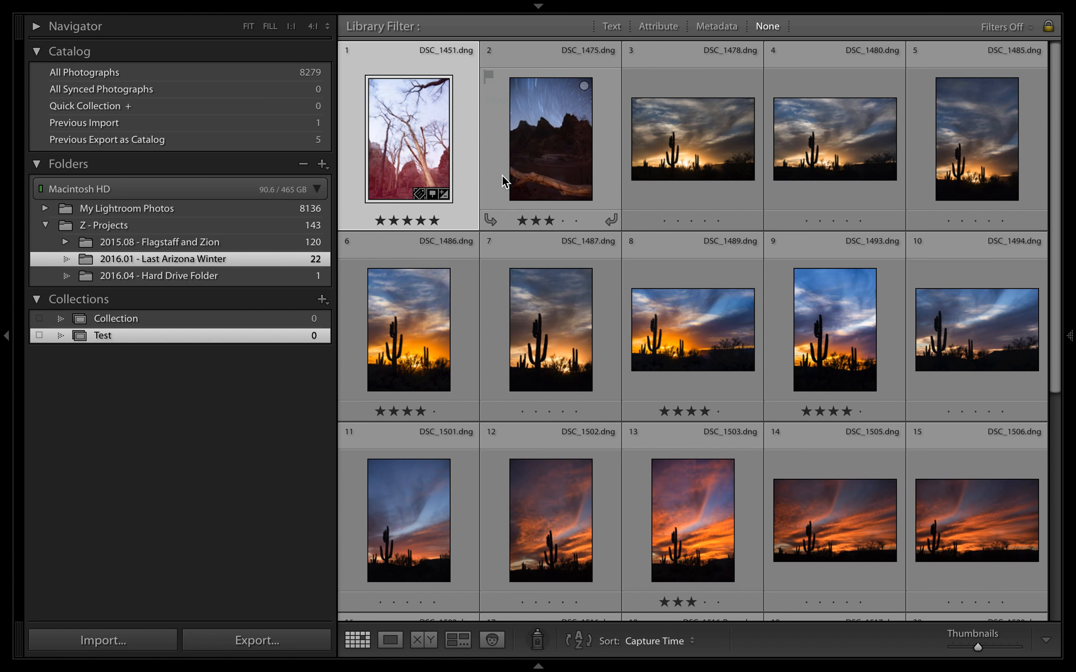
pyautogui.doubleClick(420, 132)
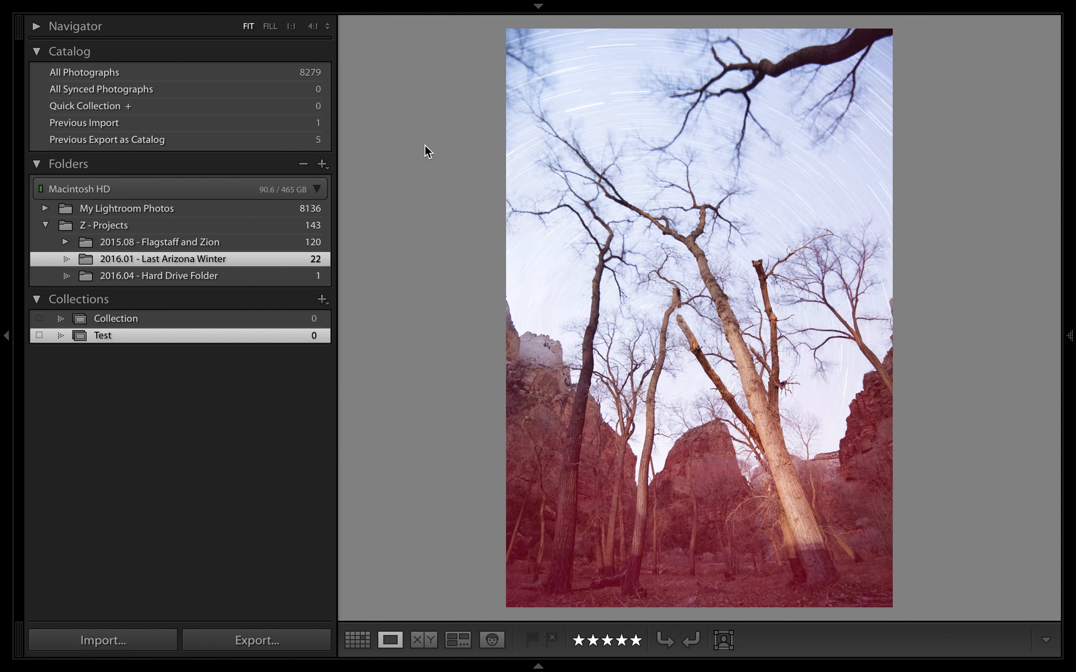
pyautogui.press('d')
pyautogui.click(975, 646)
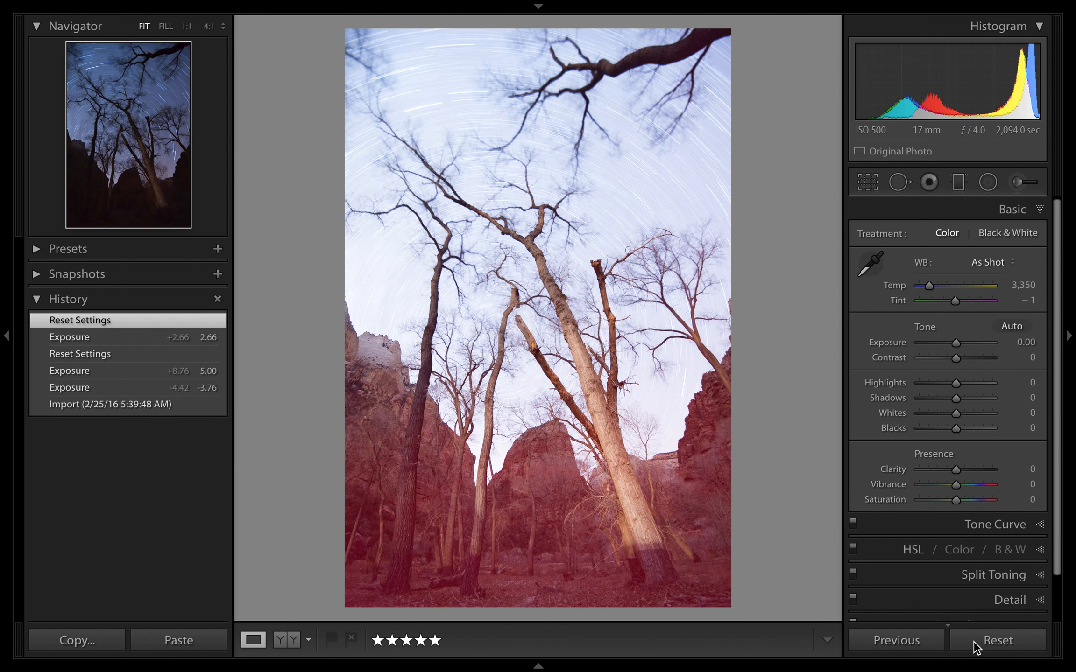
pyautogui.press('g')
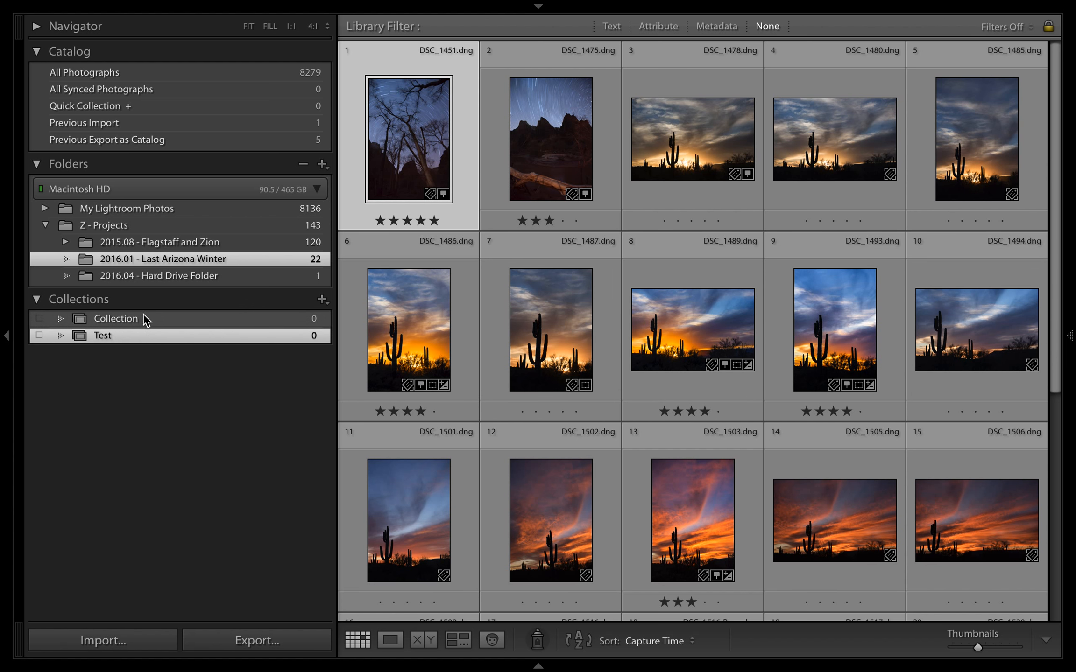
# Collapse the collections and folders lists
pyautogui.click(147, 300)
pyautogui.click(34, 162)
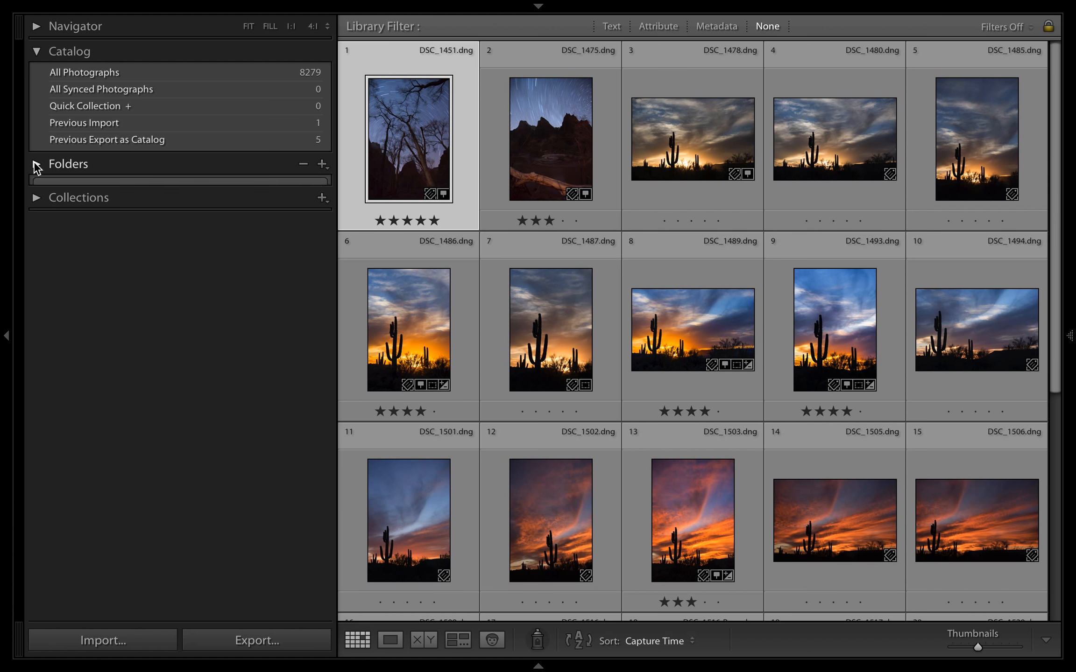
# Create a collection set named "The best of the best"
pyautogui.click(38, 188)
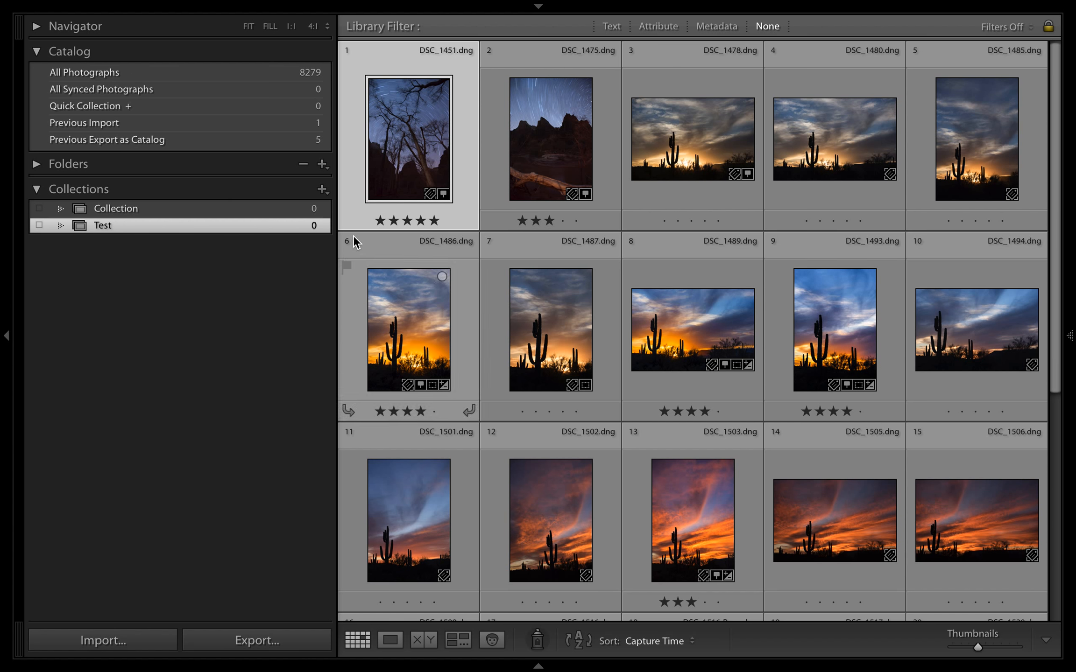
pyautogui.click(321, 190)
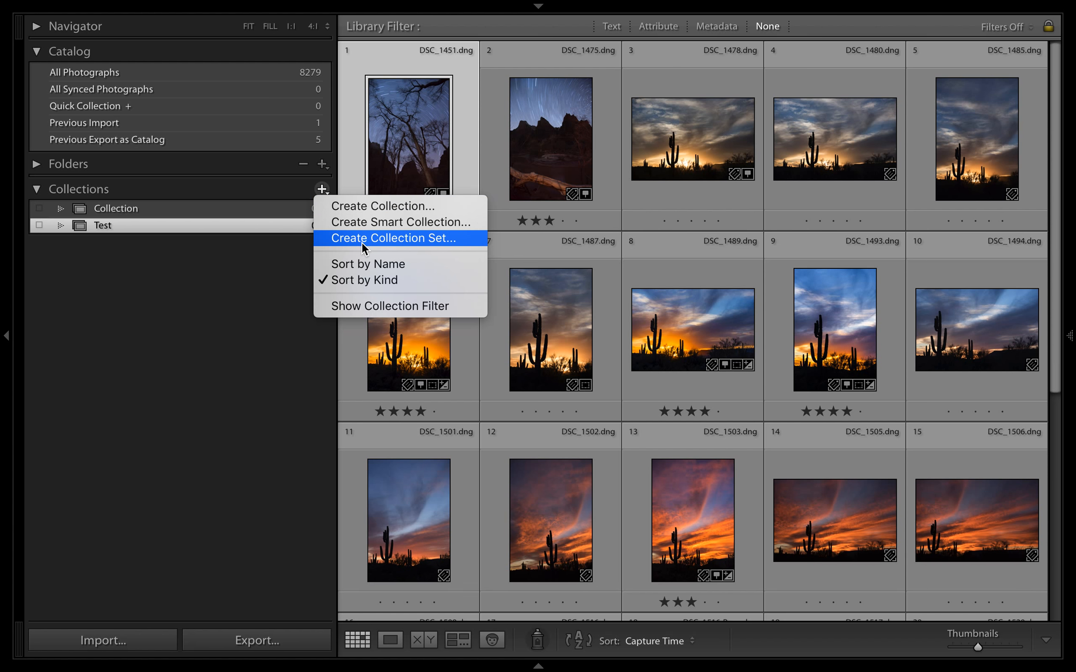
pyautogui.click(362, 239)
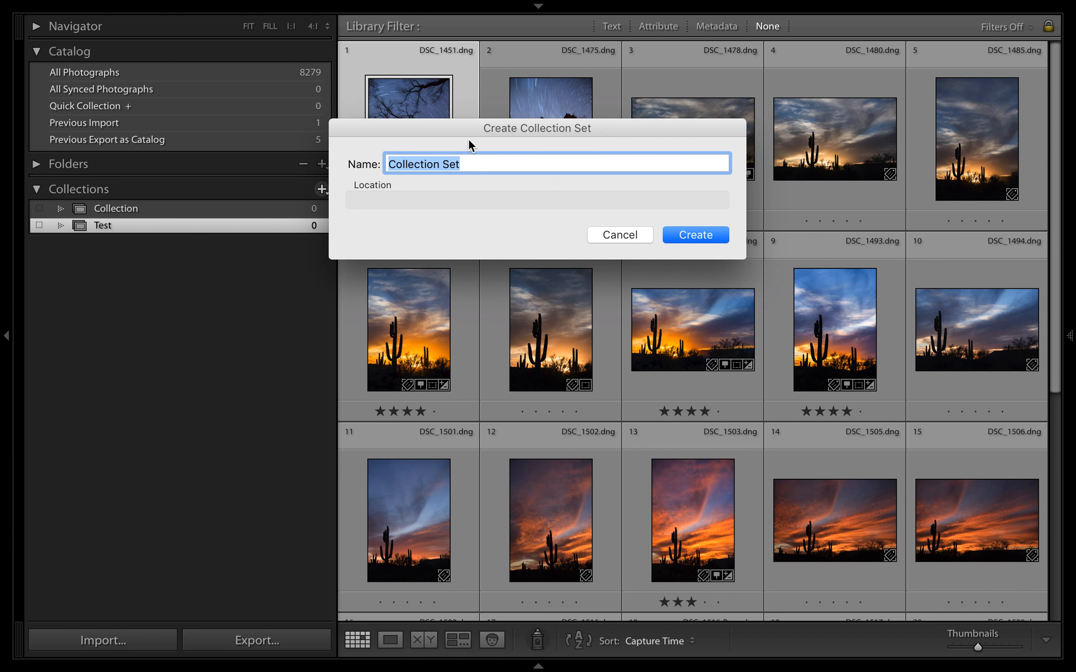
pyautogui.write('The')
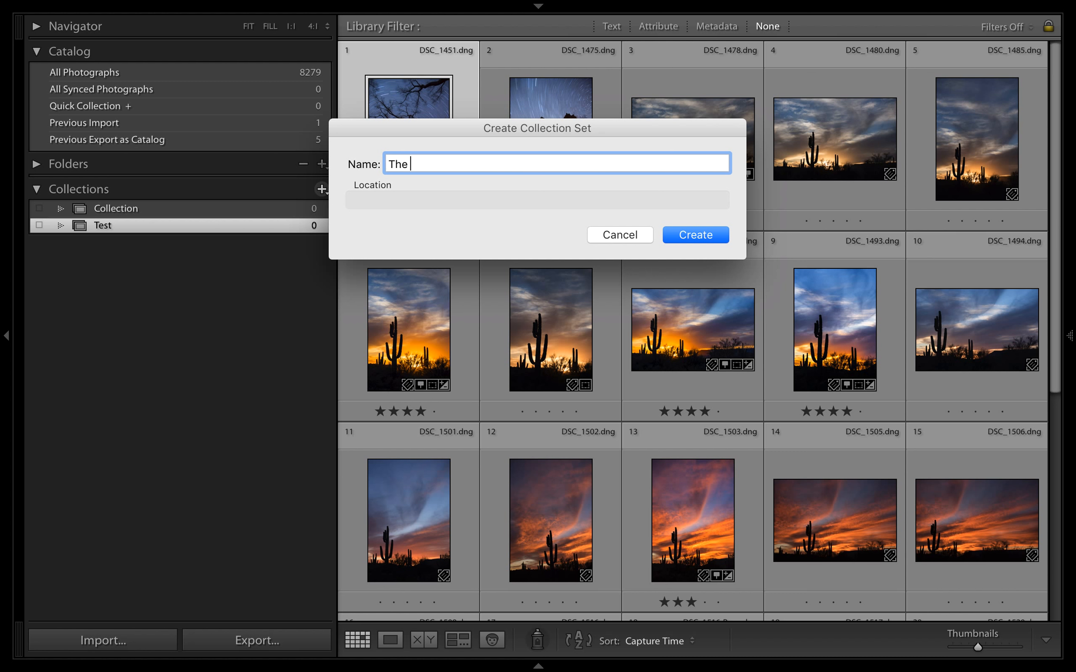
pyautogui.write(' best of the best')
pyautogui.press('Return')
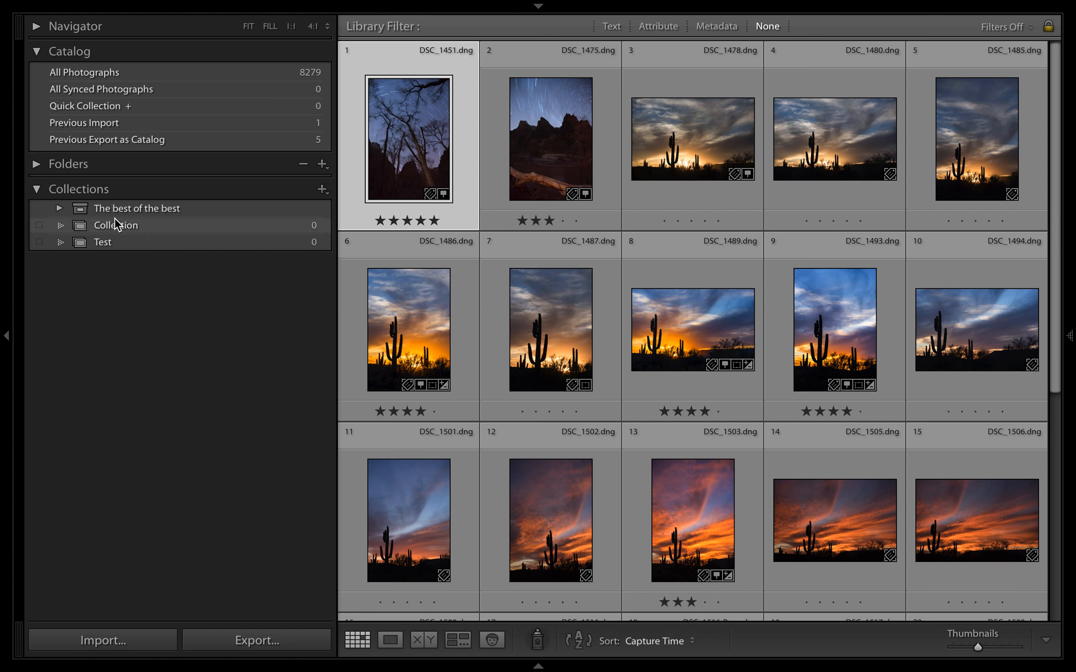
# Move the collections "Collection" and "Test" into "The best of the best" set, and check its contents by collapsing and expanding it
pyautogui.click(84, 211)
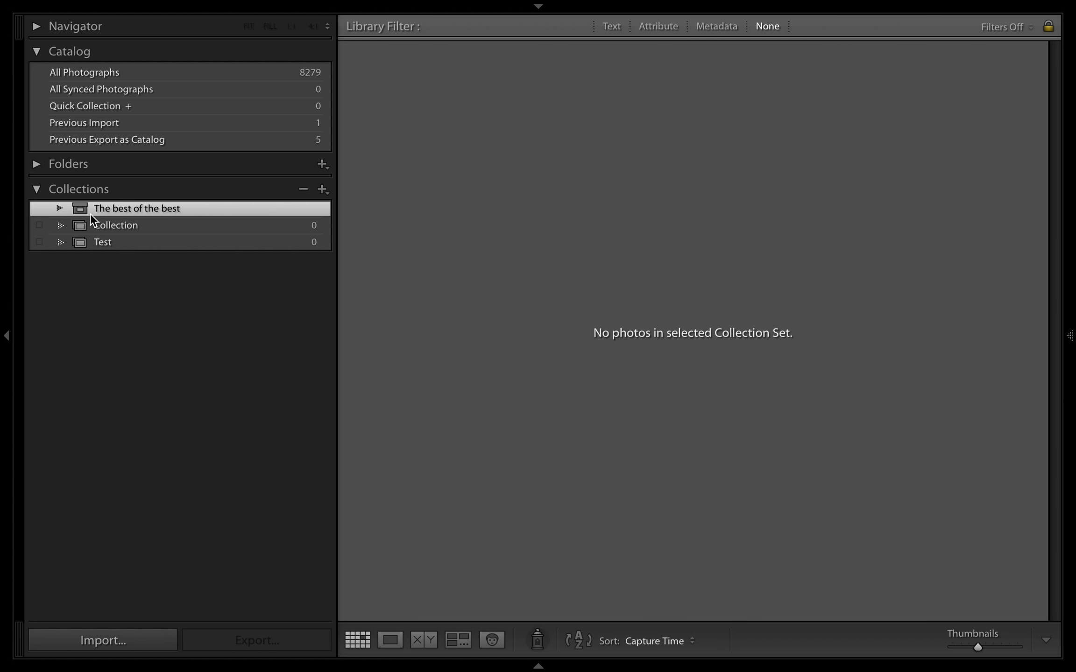
pyautogui.click(104, 306)
pyautogui.click(113, 225)
pyautogui.keyDown('shift'); pyautogui.click(115, 243); pyautogui.keyUp('shift')
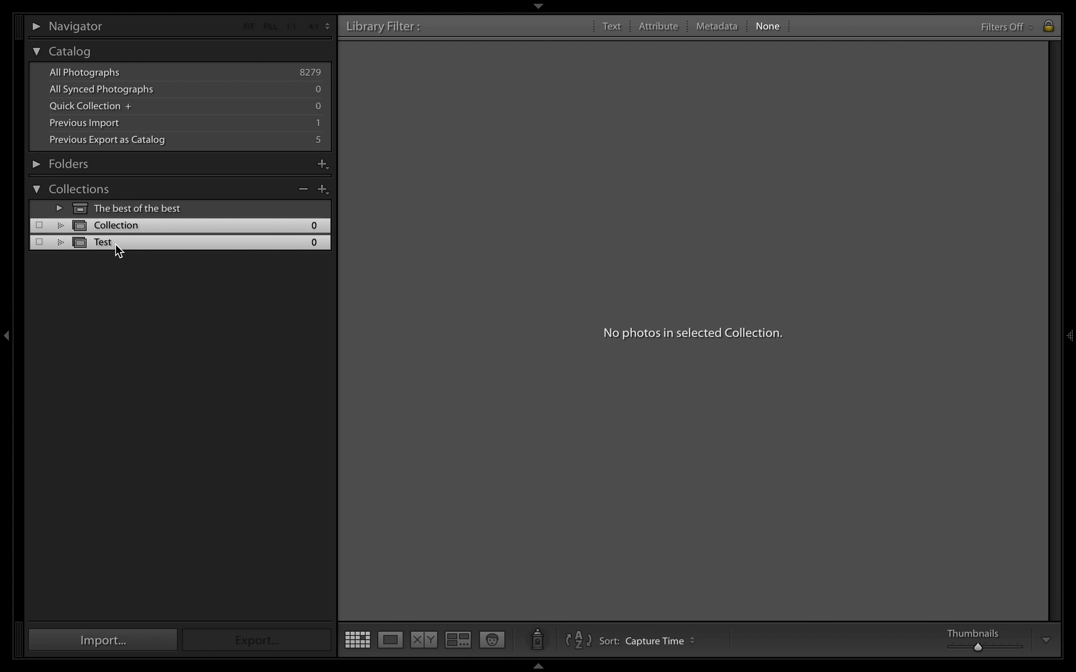
pyautogui.moveTo(122, 242); pyautogui.dragTo(132, 208)
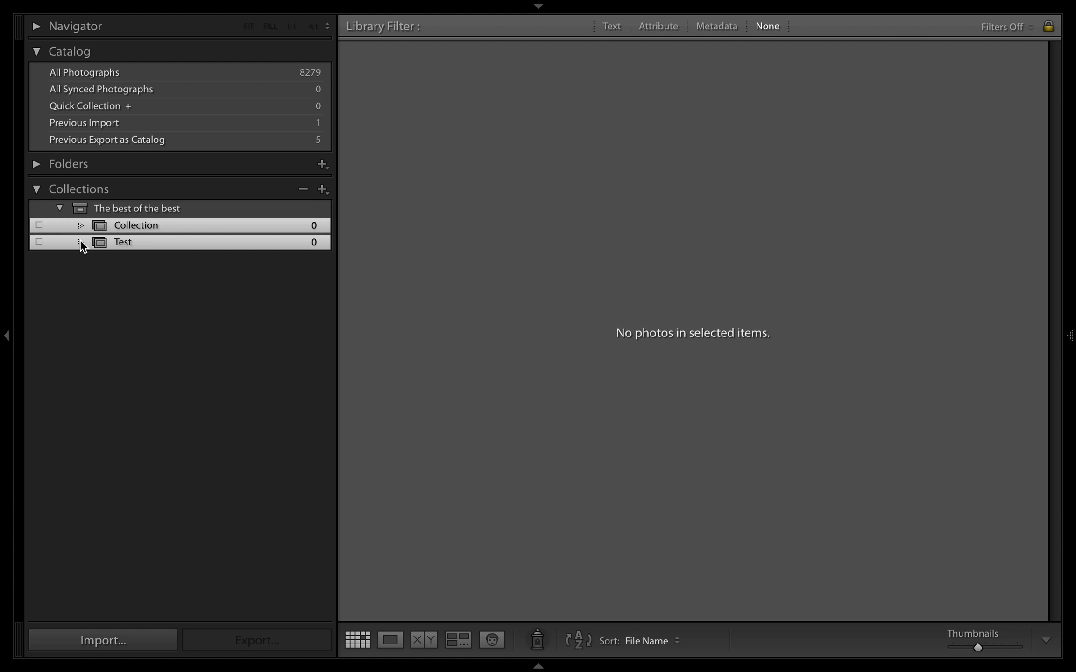
pyautogui.click(61, 208)
pyautogui.click(59, 208)
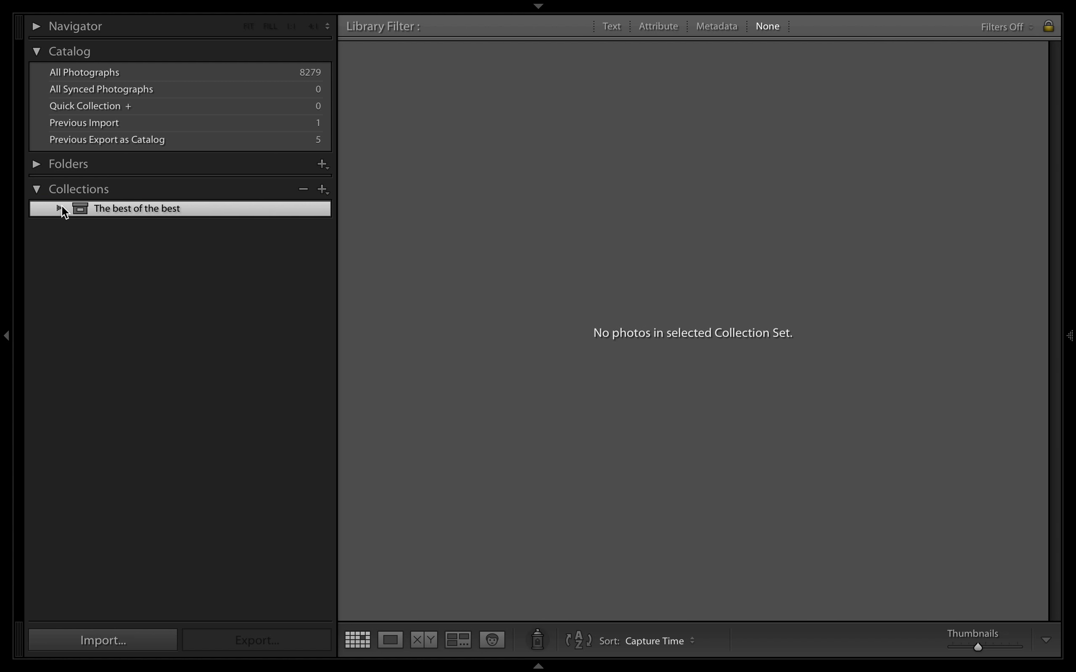
pyautogui.click(60, 208)
# Create a collection named "Collection 2" inside "The best of the best" collection set
pyautogui.click(111, 212)
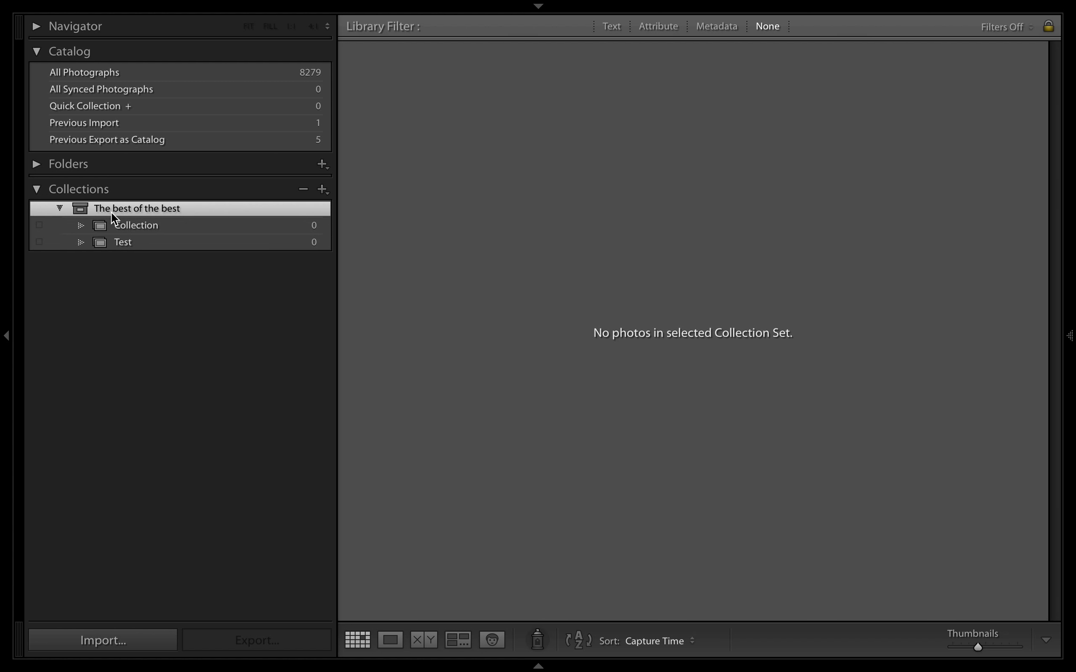
pyautogui.rightClick(150, 205)
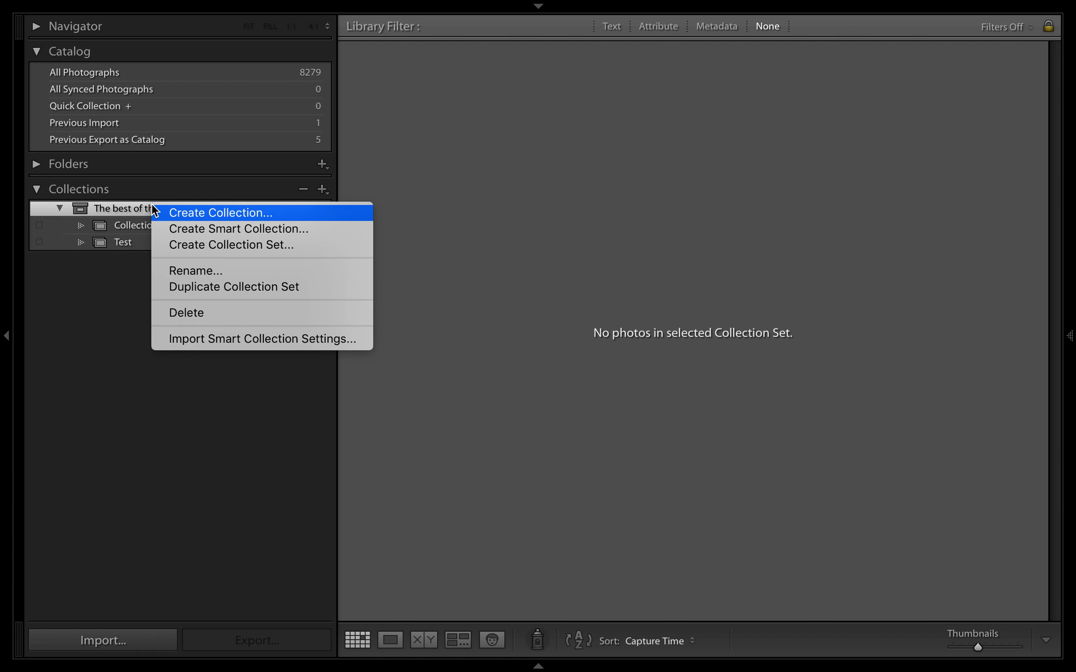
pyautogui.click(188, 213)
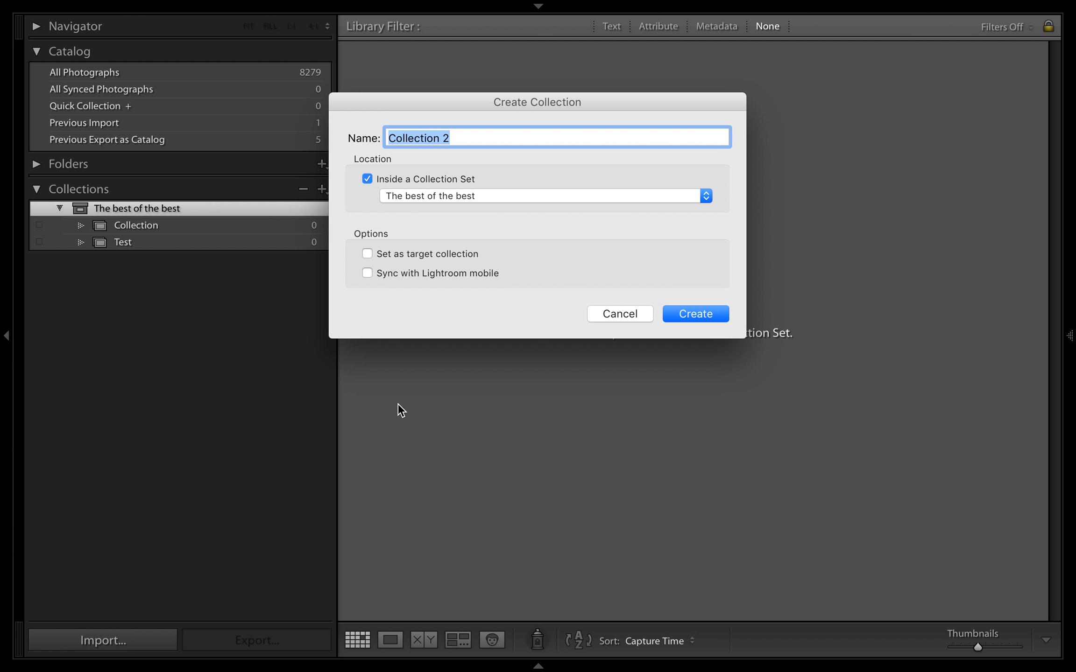
pyautogui.click(672, 312)
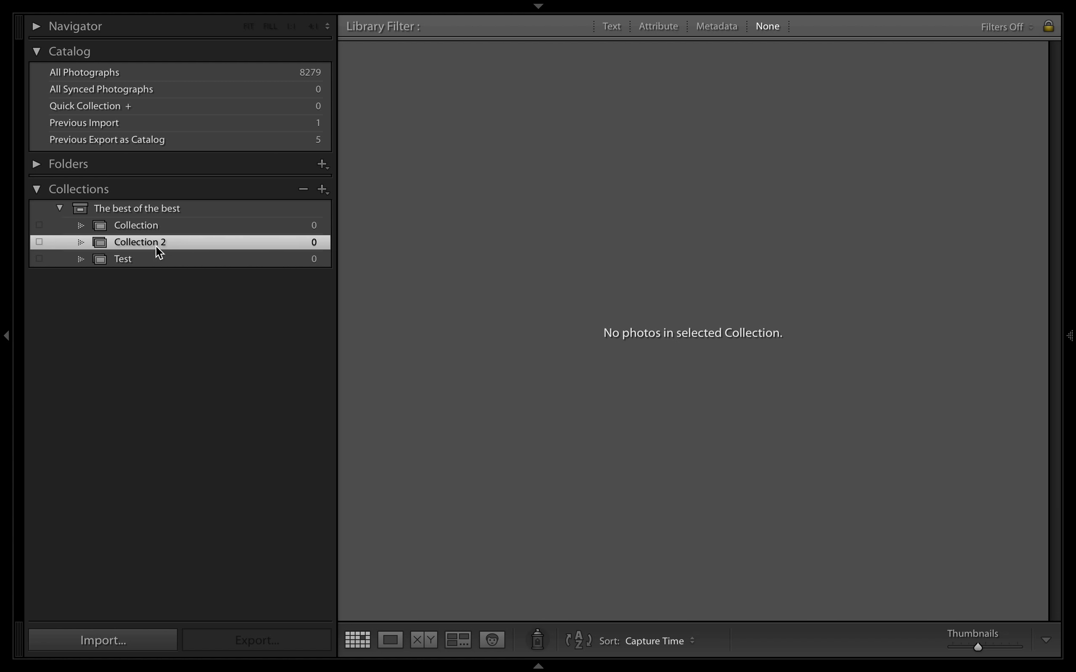
# Rename the collection "Collection" as 2014
pyautogui.rightClick(150, 228)
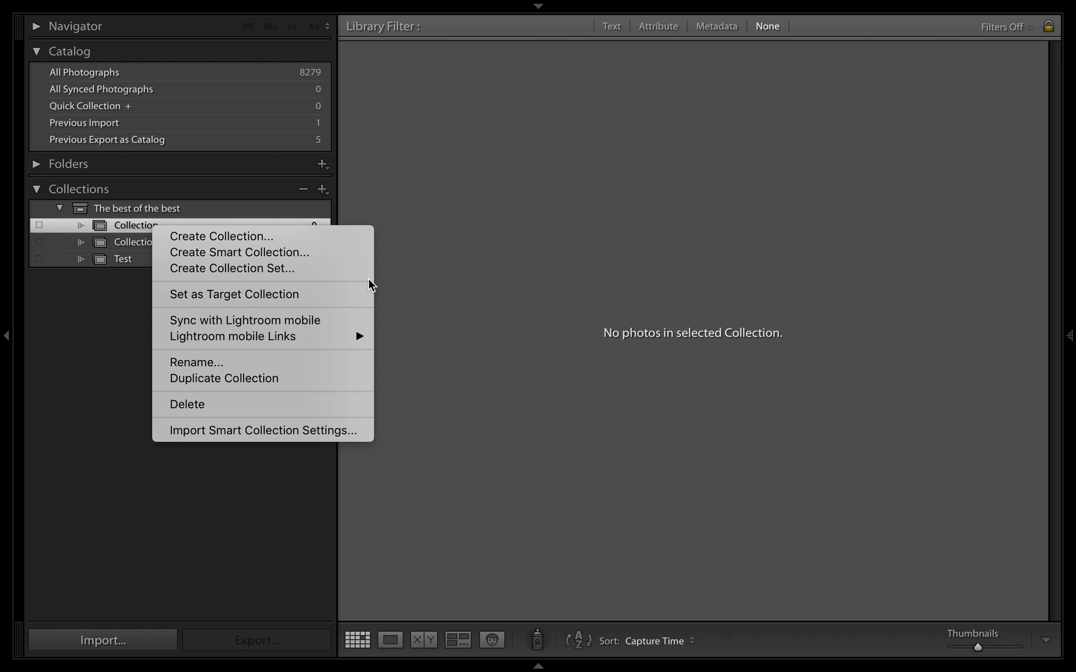
pyautogui.click(278, 363)
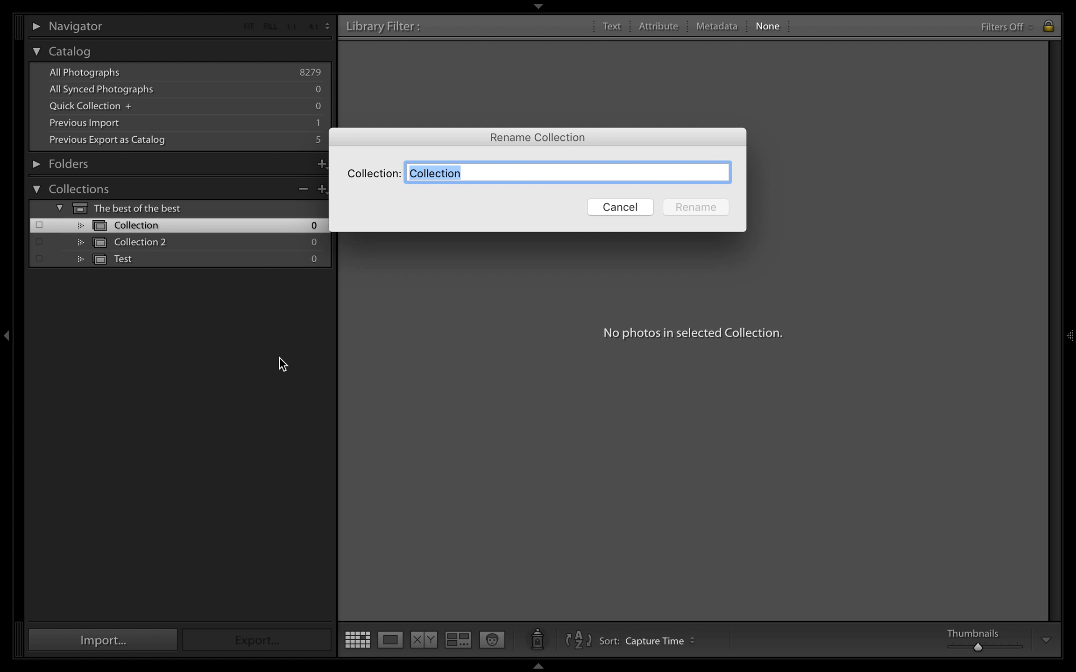
pyautogui.write('2014')
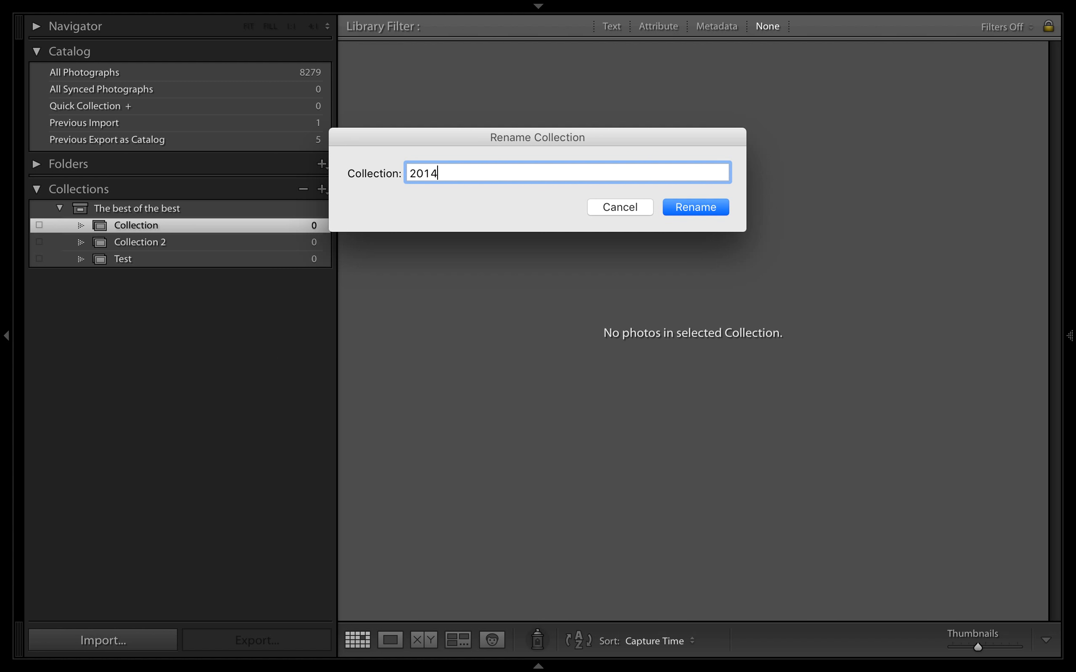
pyautogui.press('Return')
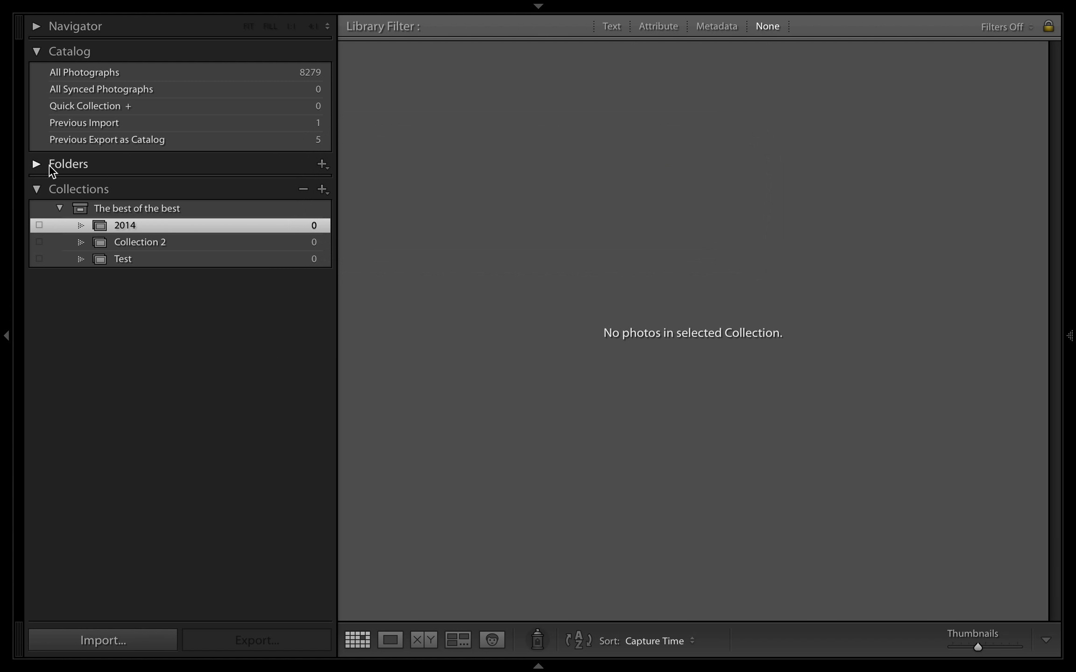
# Rename the collection "Collection 2" as 2015
pyautogui.rightClick(118, 239)
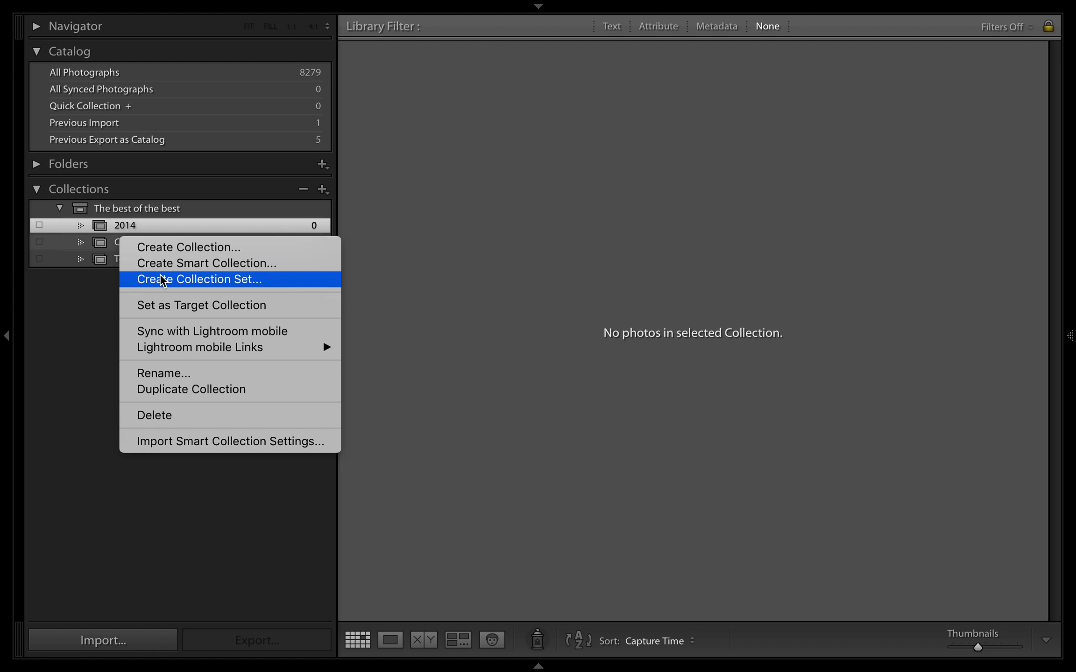
pyautogui.click(164, 373)
pyautogui.write('2015')
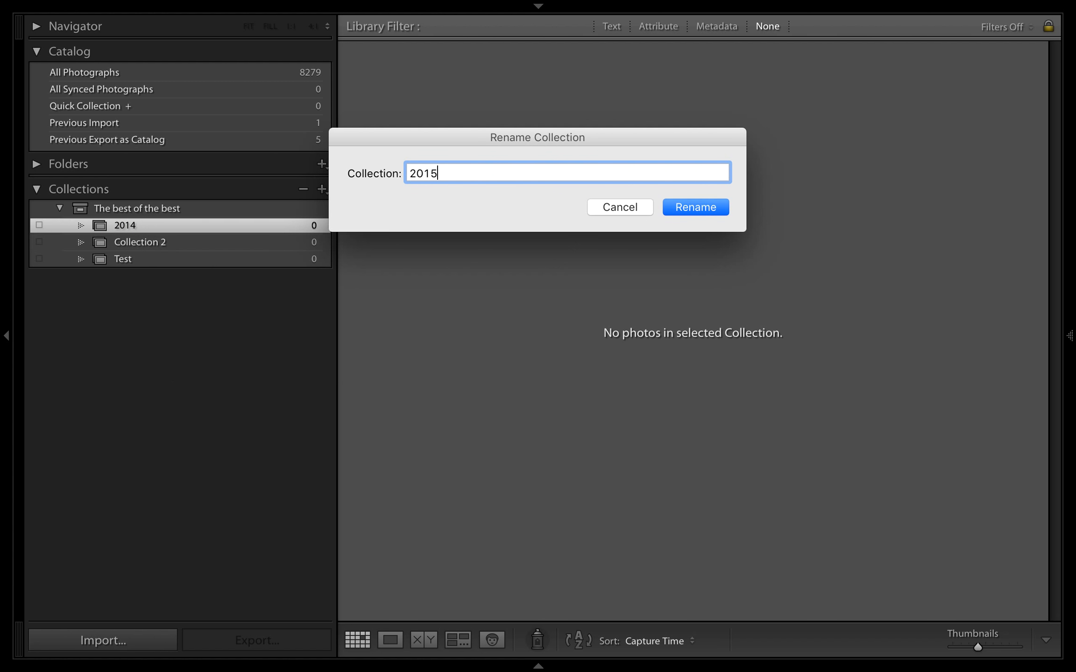
pyautogui.click(677, 205)
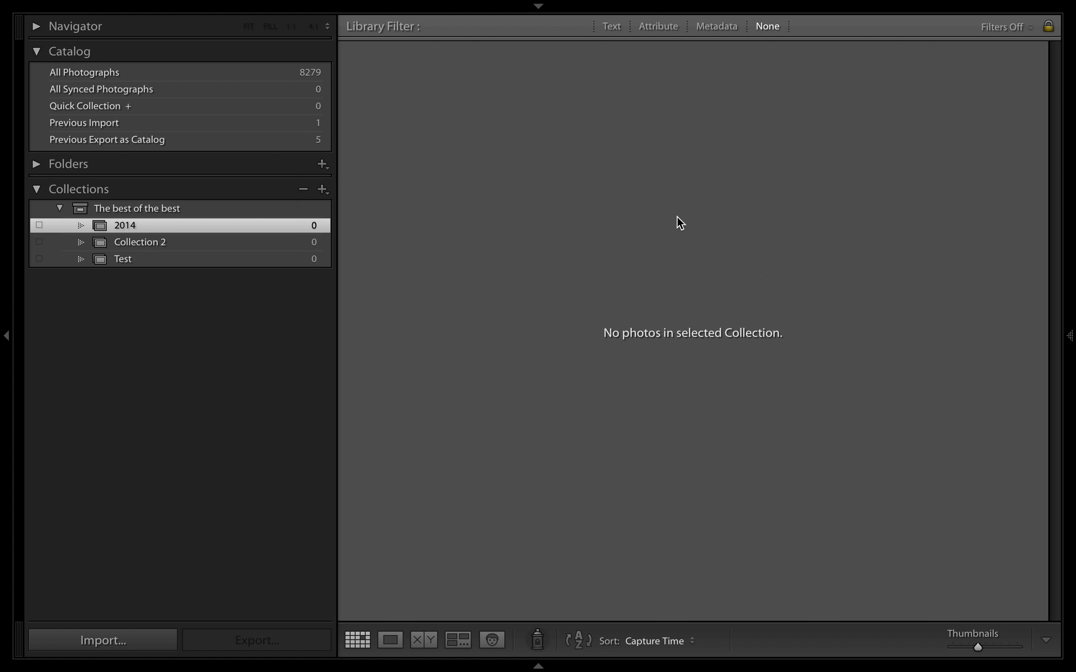
# Show the photos of the 2014 folder in My Lightroom Photos, filtered to five-star ratings
pyautogui.click(37, 164)
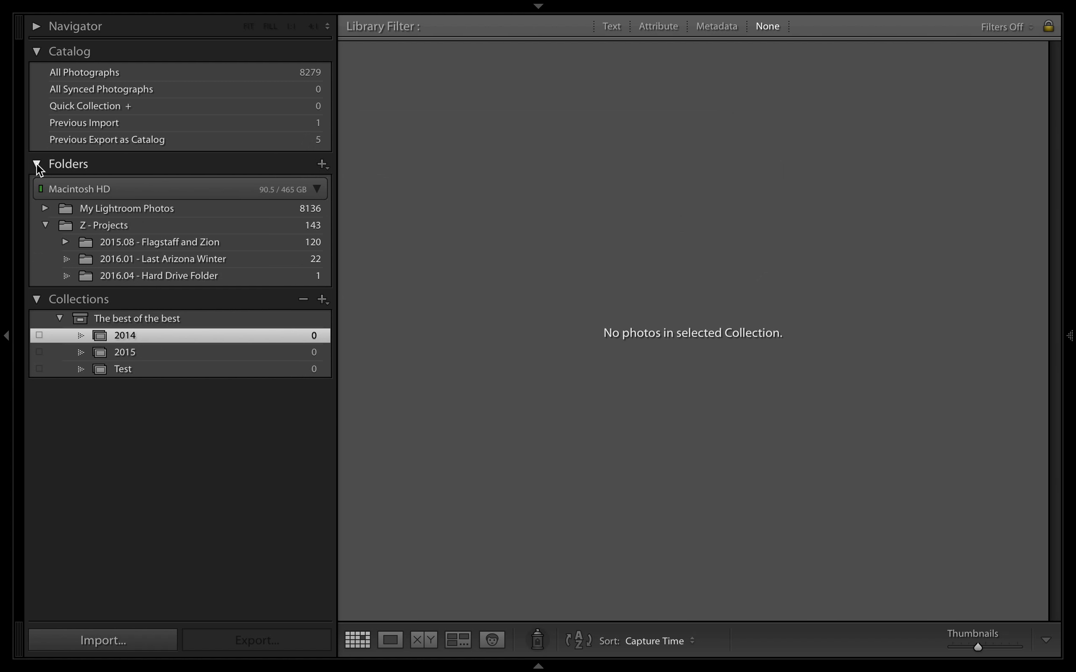
pyautogui.click(43, 206)
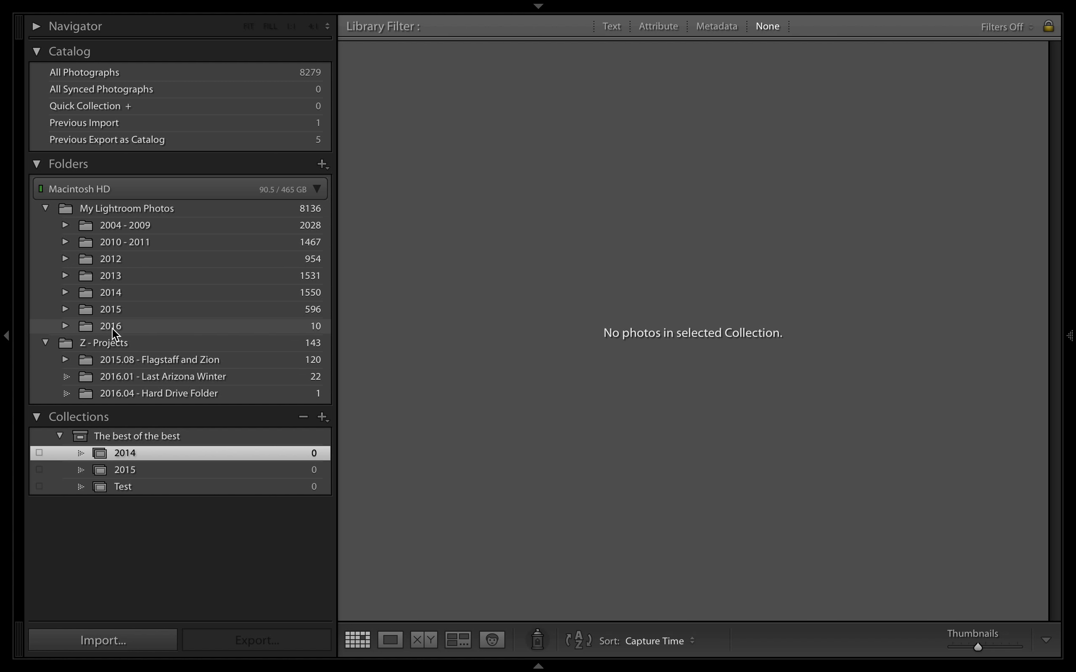
pyautogui.click(118, 299)
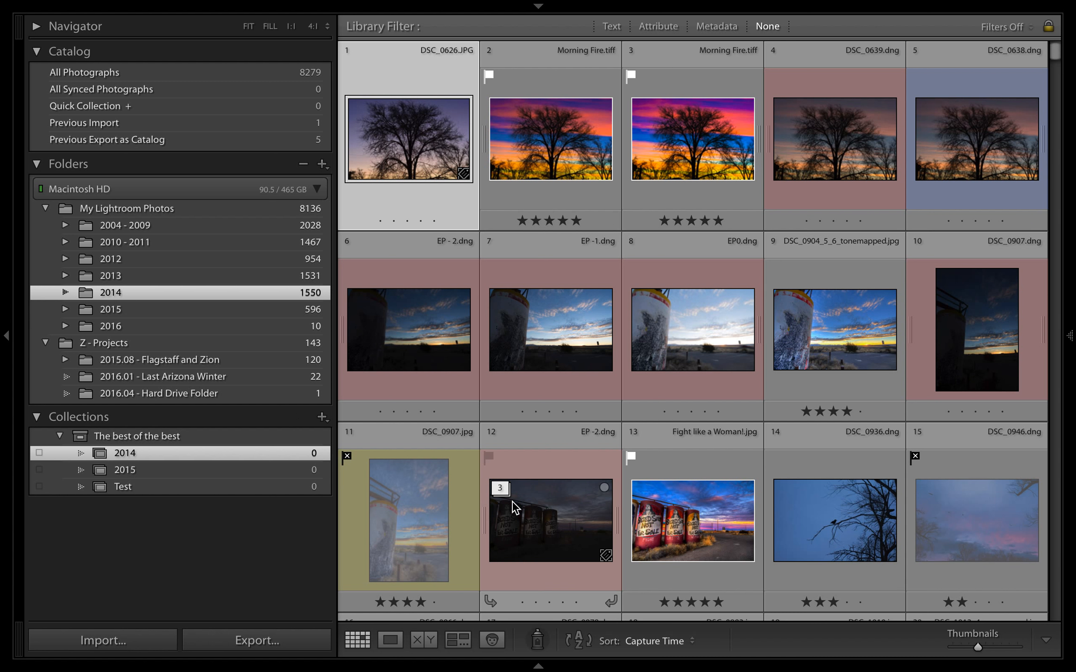
pyautogui.moveTo(777, 668)
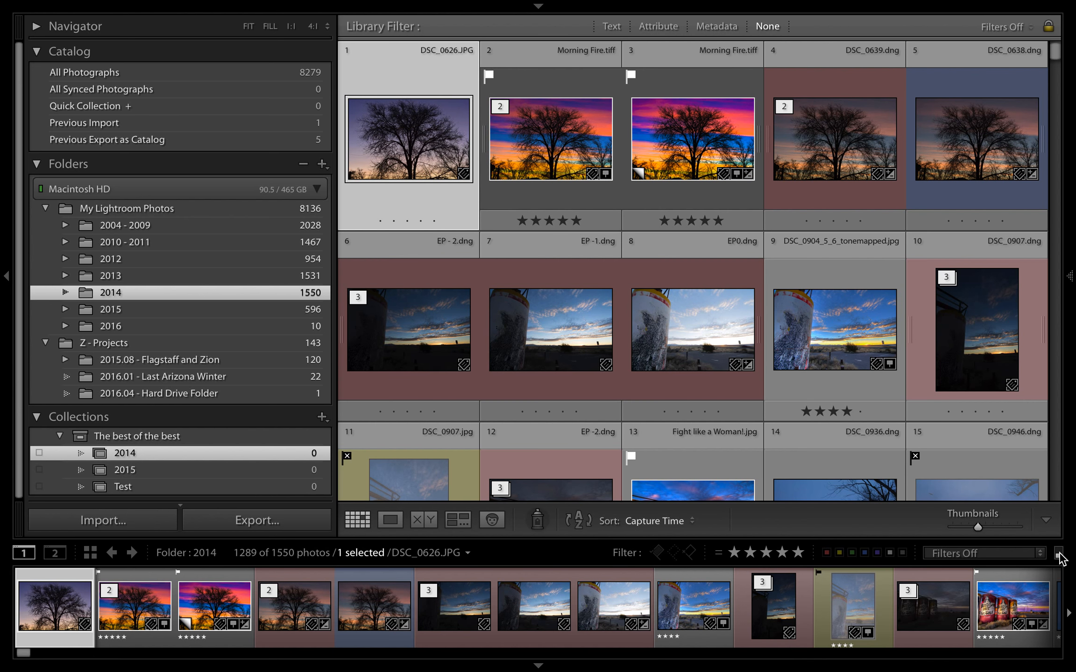
pyautogui.click(1058, 553)
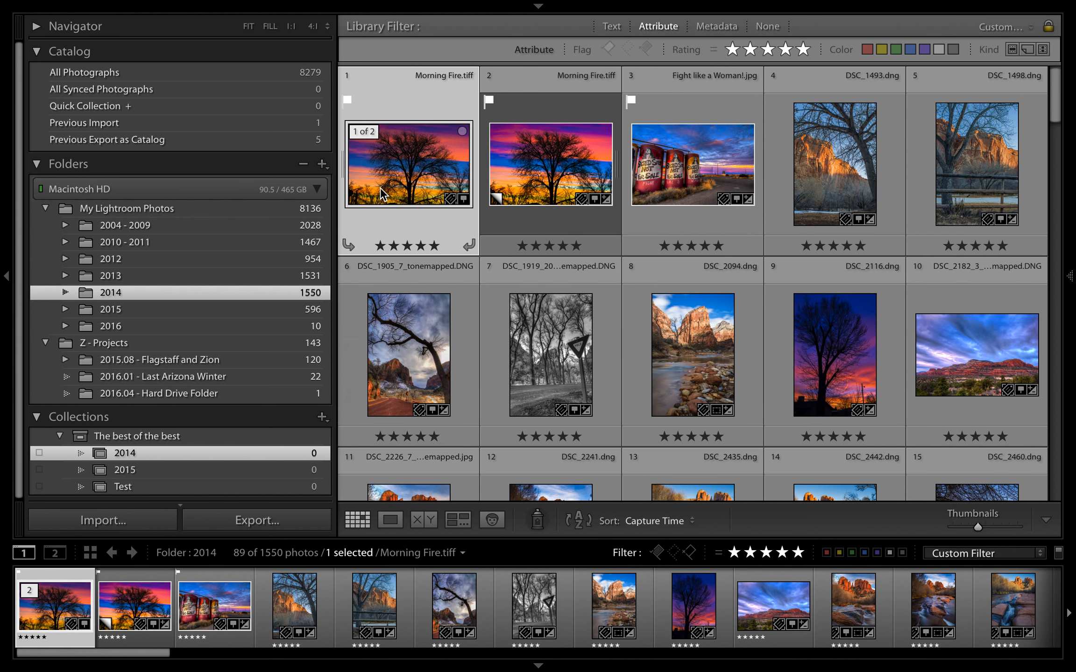
# Add Morning Fire.tiff, Fight like a Woman!.jpg, the DSC_1905_7 tonemapped DNG and DSC_2681_2HDR.tif to the 2014 collection, and hide the filmstrip
pyautogui.keyDown('super'); pyautogui.click(729, 191); pyautogui.keyUp('super')
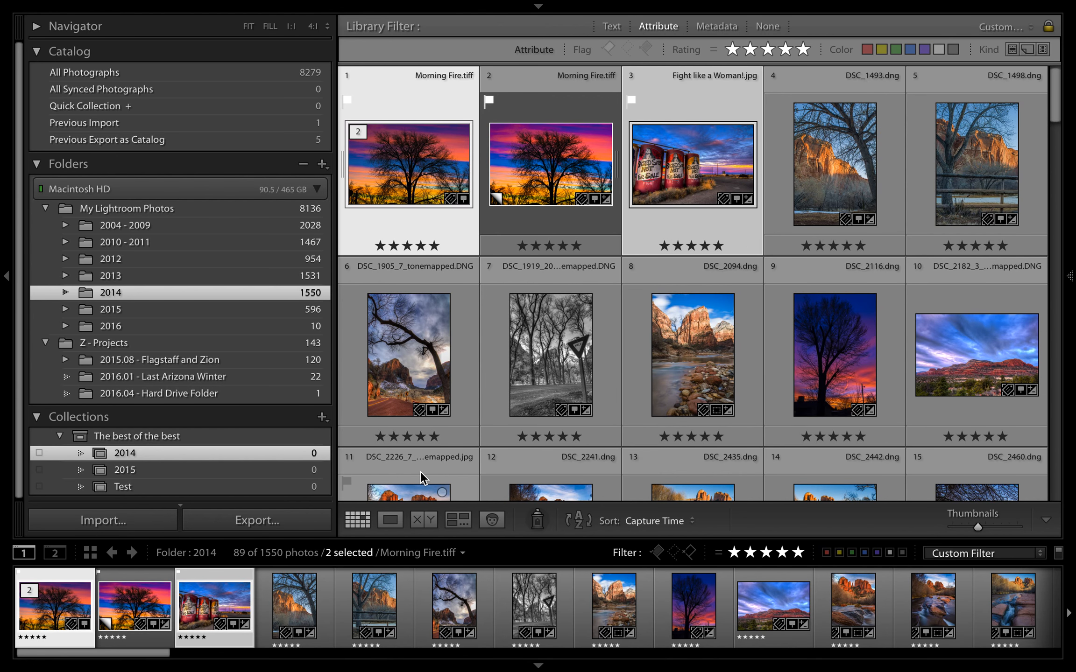
pyautogui.keyDown('super'); pyautogui.click(415, 375); pyautogui.keyUp('super')
pyautogui.scroll(-5, 409, 388)
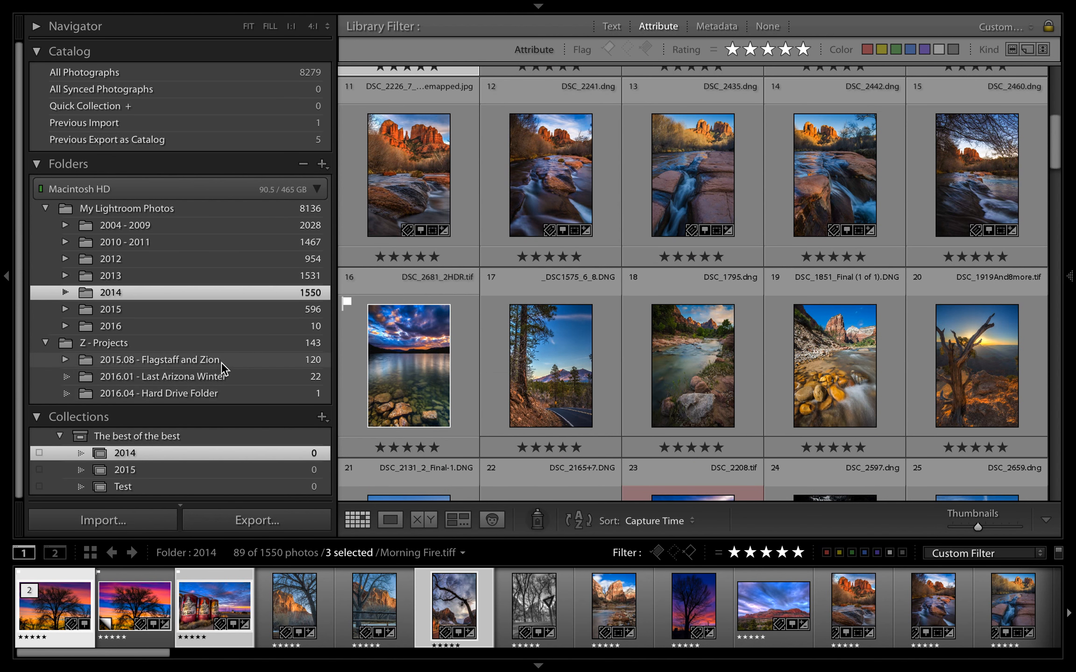
pyautogui.keyDown('super'); pyautogui.click(363, 364); pyautogui.keyUp('super')
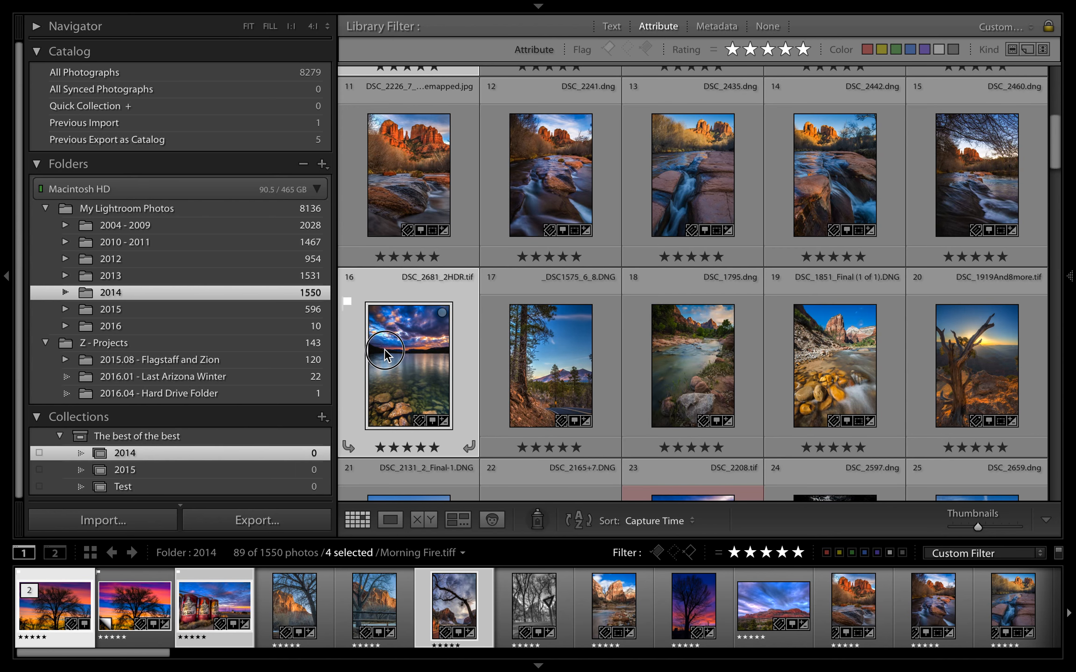
pyautogui.moveTo(384, 349); pyautogui.dragTo(306, 454)
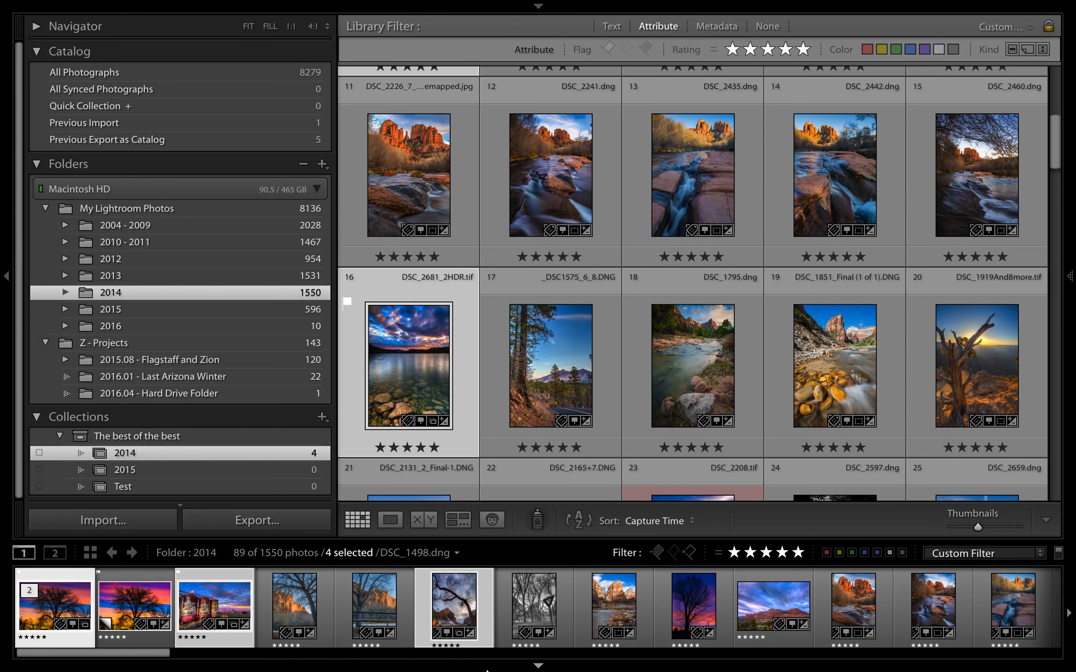
pyautogui.click(539, 666)
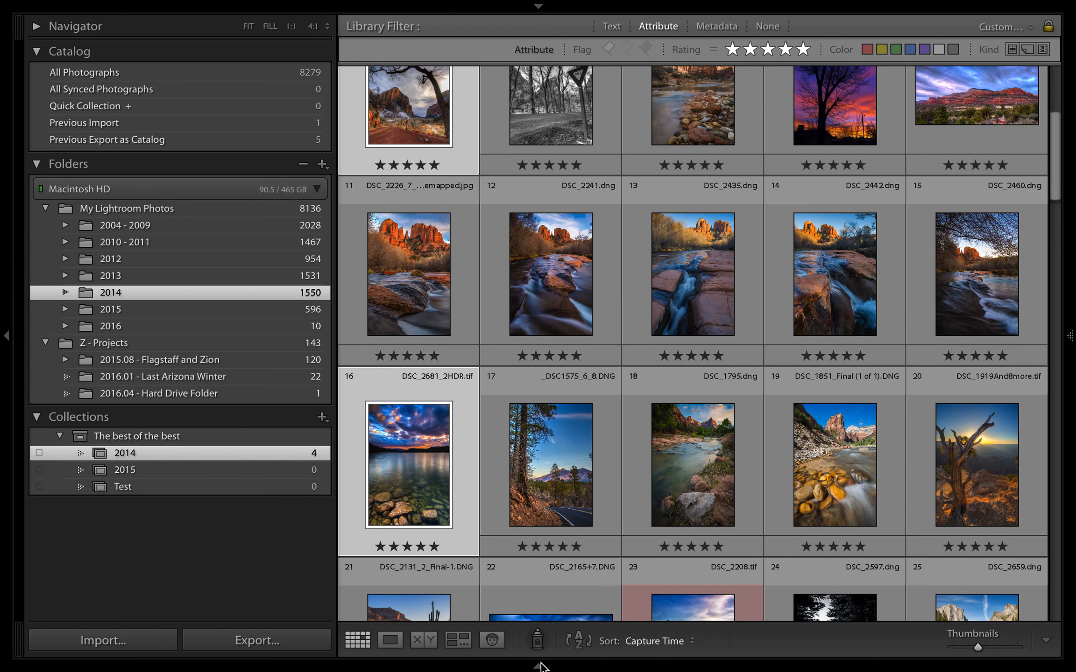
# Delete the 2014 collection from "The best of the best" set
pyautogui.rightClick(164, 458)
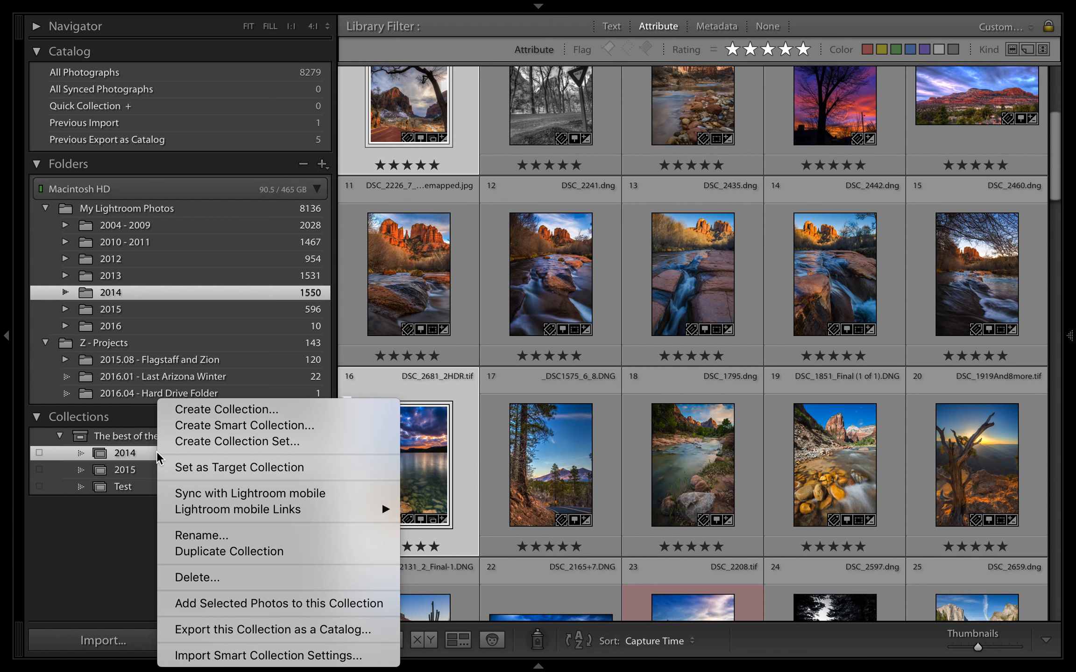
pyautogui.click(196, 579)
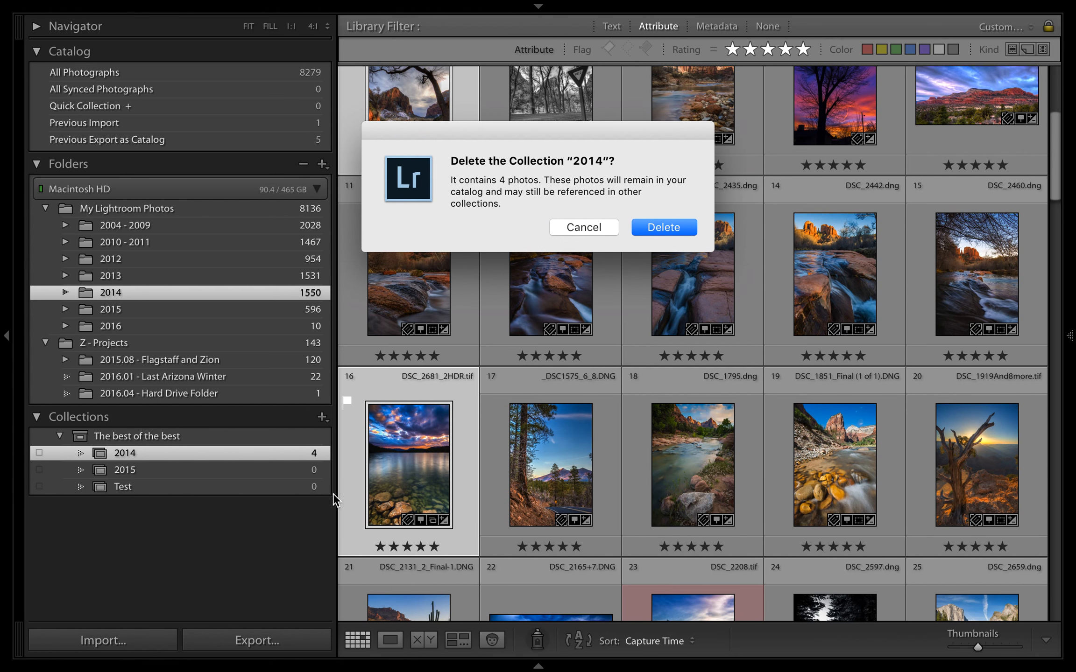
pyautogui.click(649, 228)
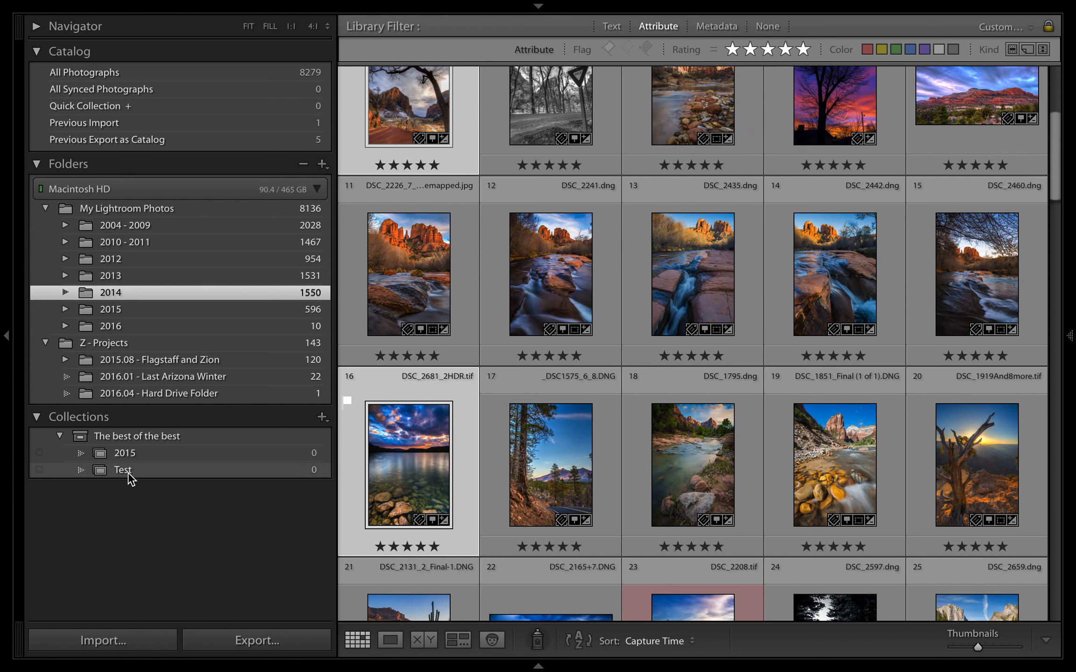
# Rename "The best of the best" collection set as "Works in Progess"
pyautogui.click(132, 451)
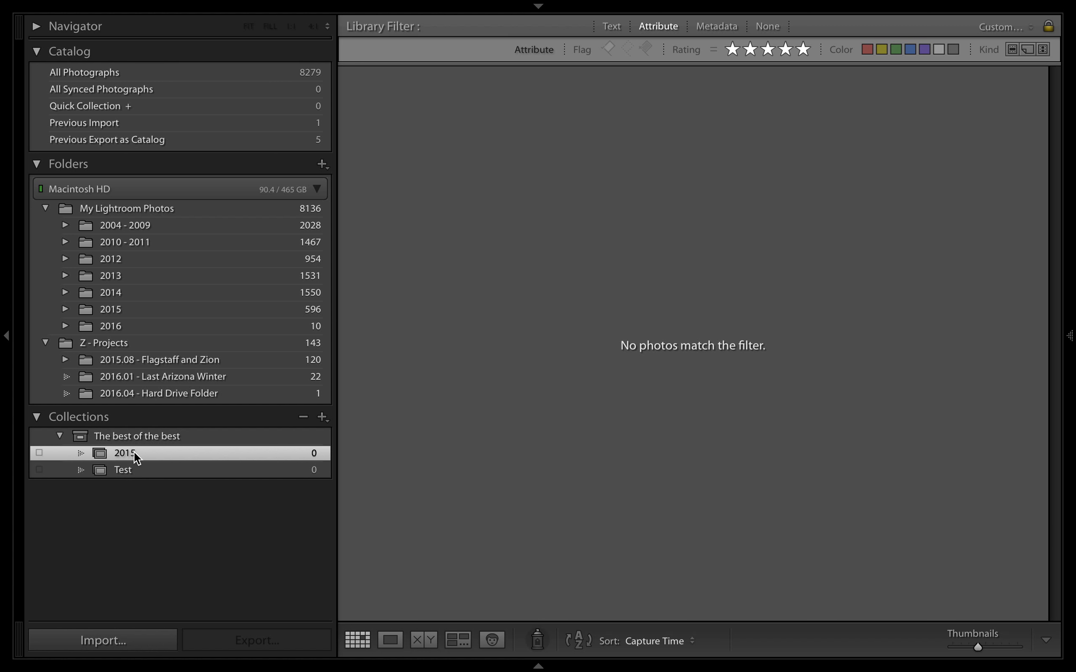
pyautogui.rightClick(134, 436)
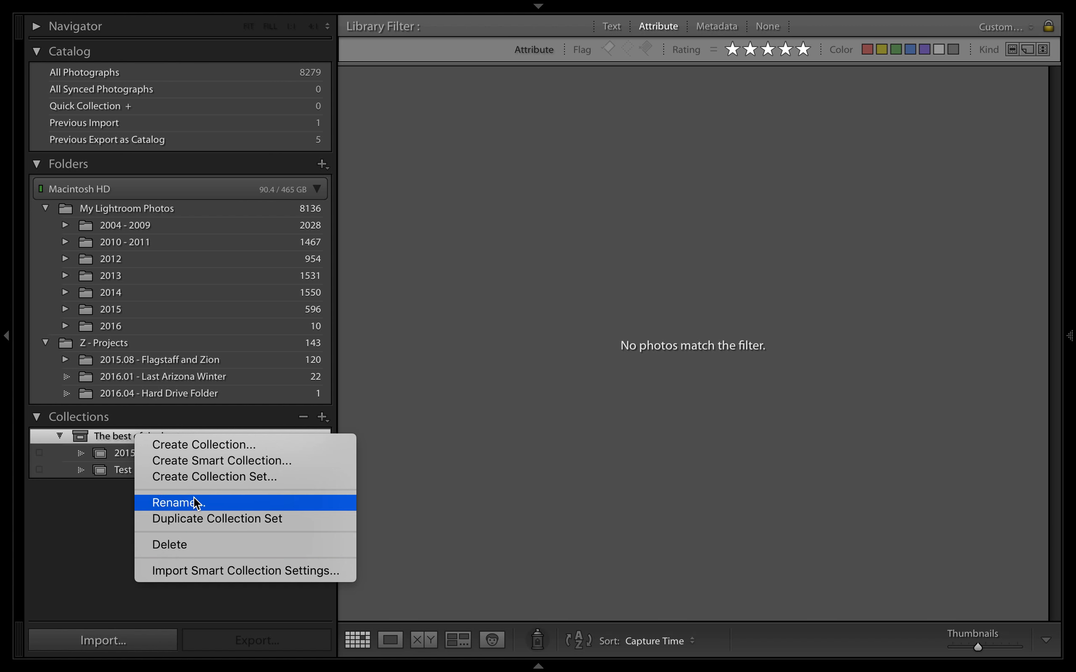
pyautogui.click(195, 494)
pyautogui.rightClick(181, 437)
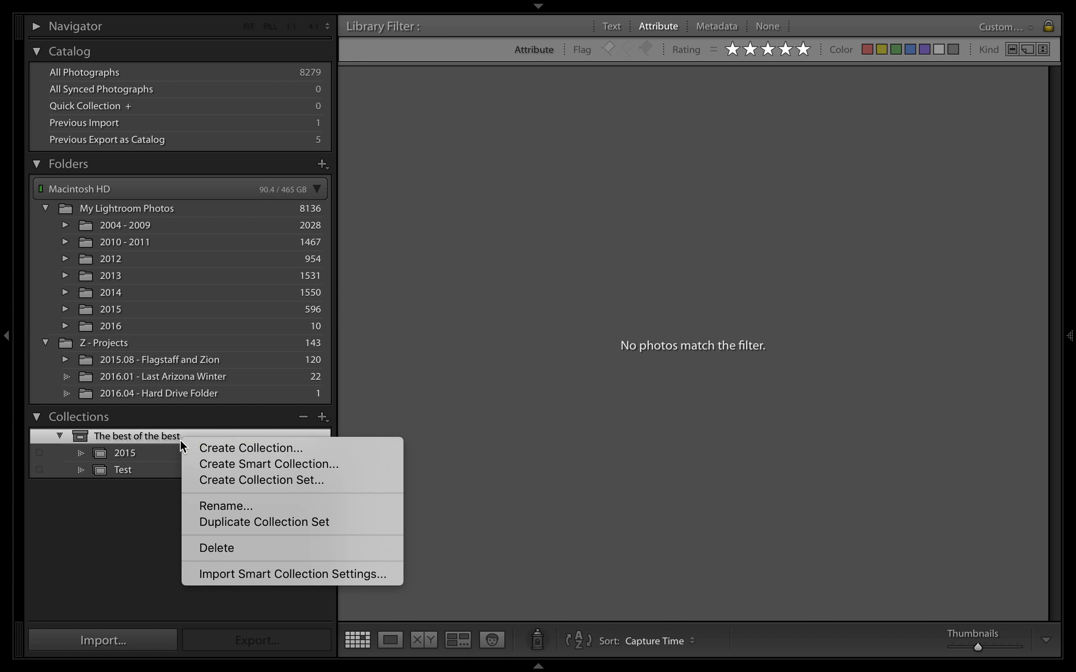
pyautogui.click(207, 507)
pyautogui.write('Wo')
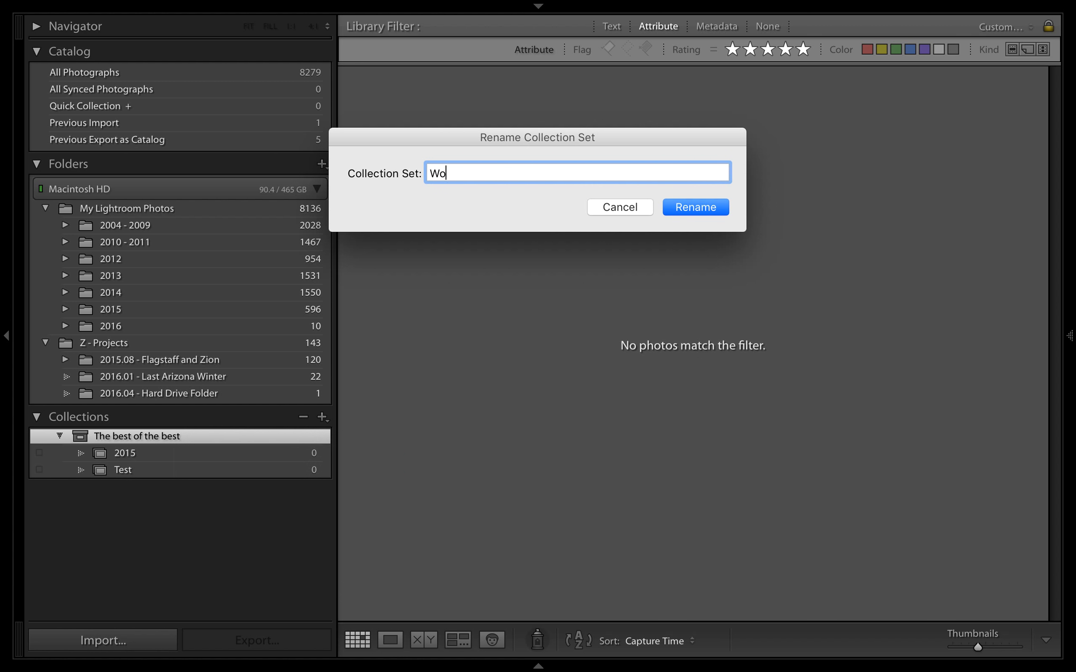
pyautogui.write('rks in Progess')
pyautogui.press('Return')
# Rename the 2015 collection in the Works in Progess set as Sunsets
pyautogui.rightClick(132, 453)
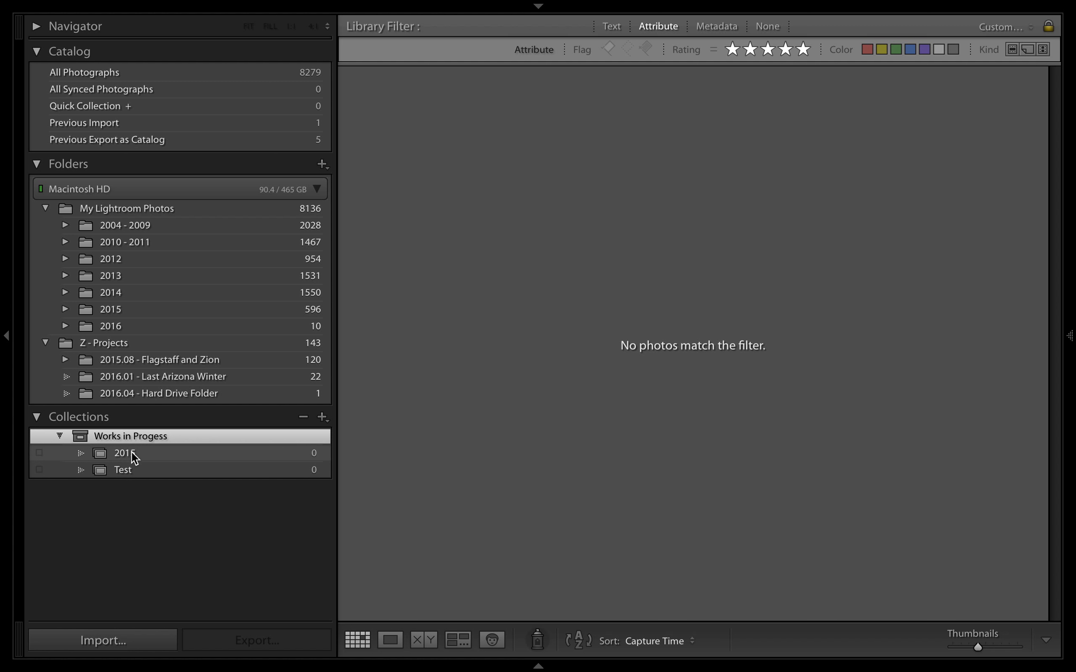
pyautogui.click(185, 587)
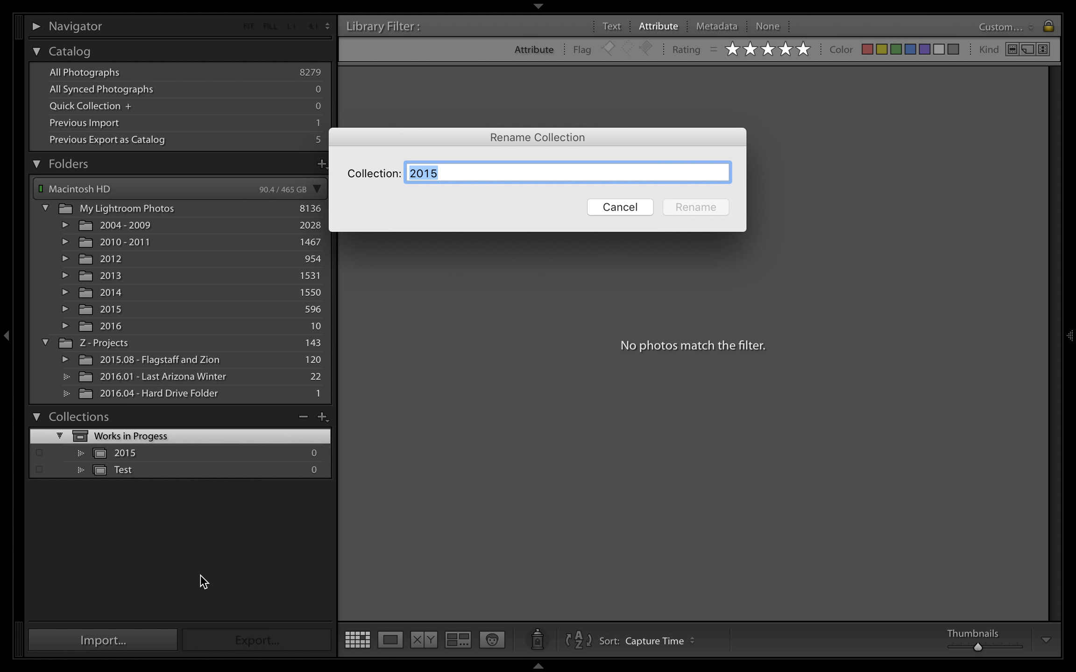
pyautogui.write('Sunsets')
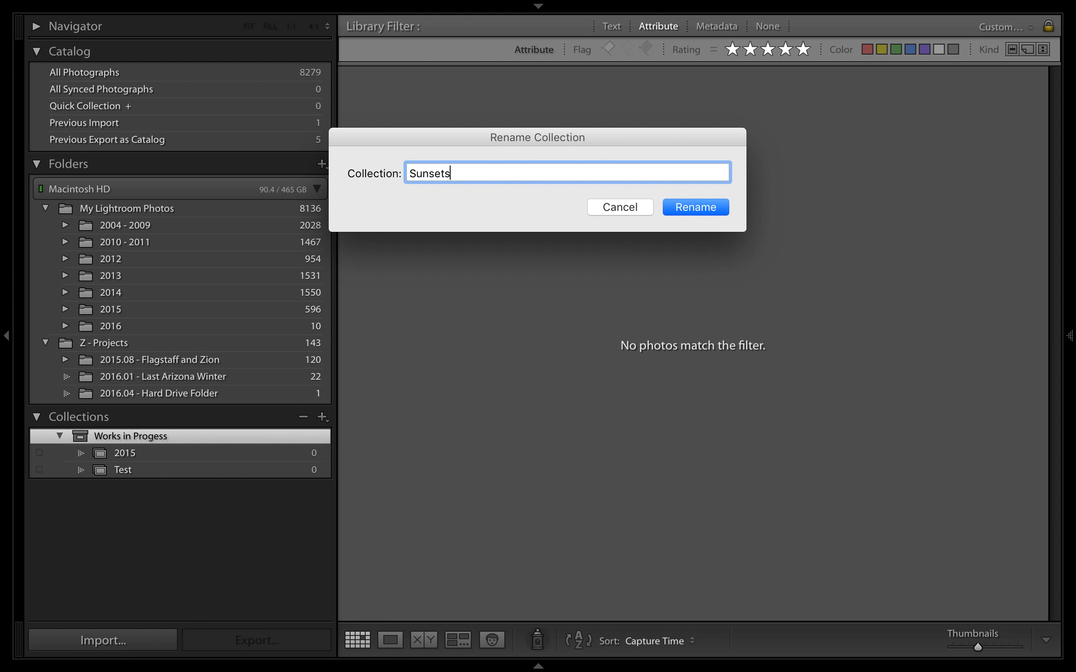
pyautogui.press('Return')
# Rename the Test collection in the Works in Progess set as Landscapes
pyautogui.rightClick(130, 465)
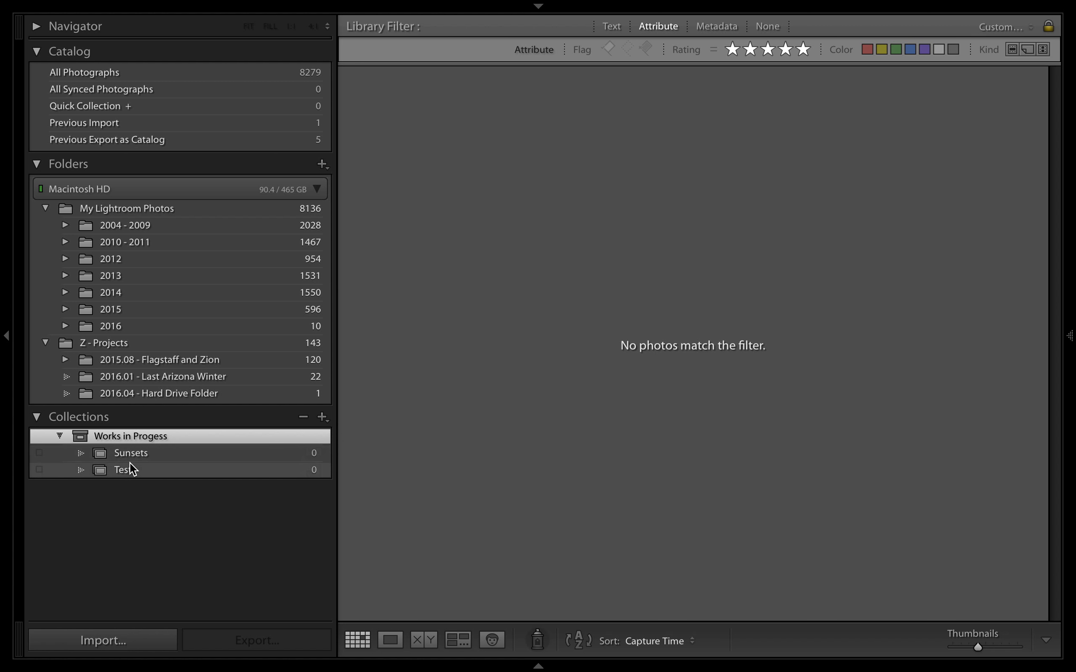
pyautogui.click(174, 587)
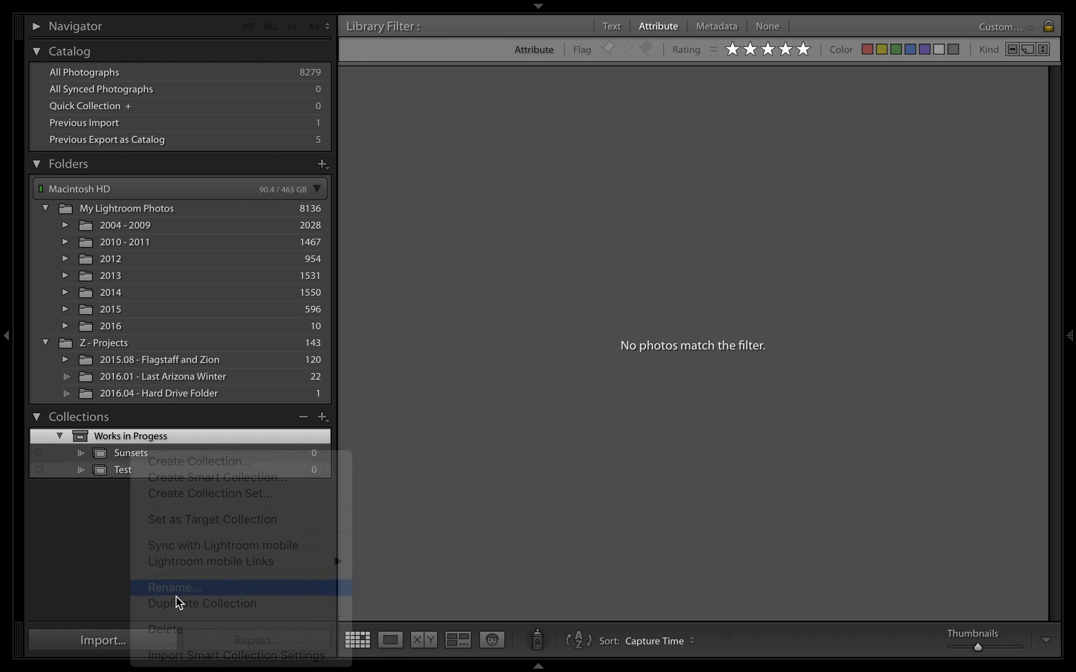
pyautogui.write('Landscapes')
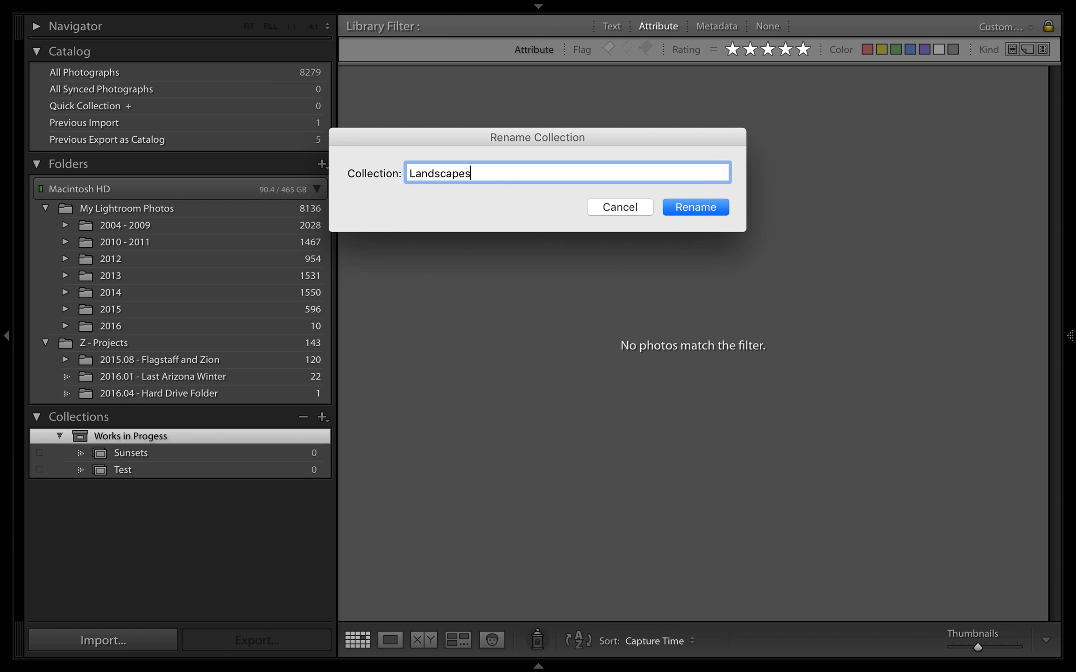
pyautogui.press('Return')
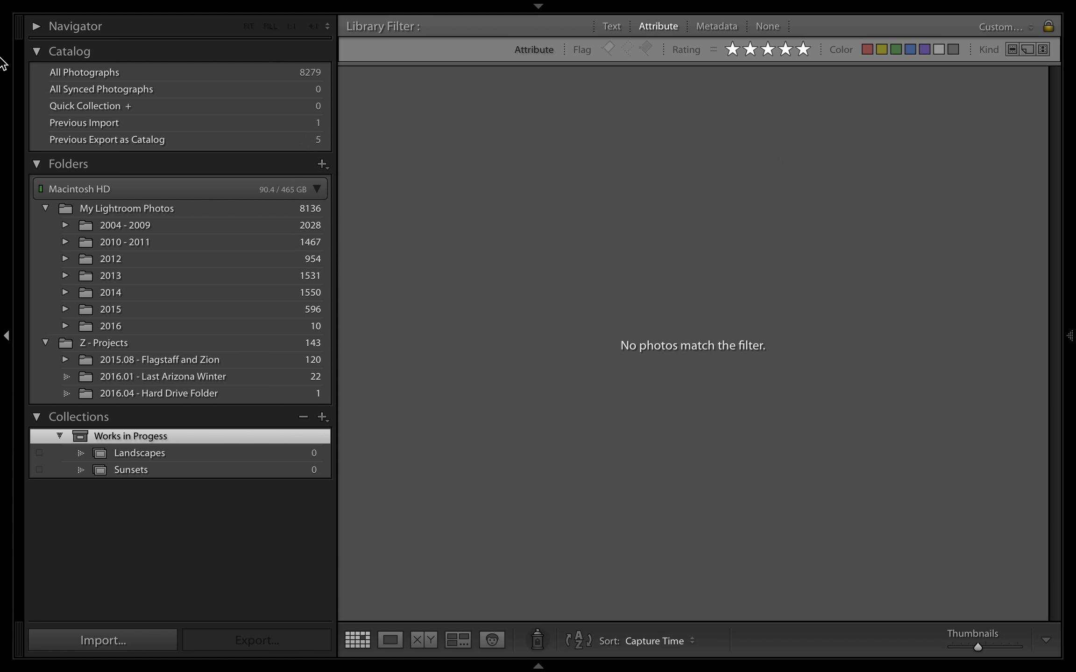
# Show the 2015 folder's photos, view the seascape DSC_3465_8_9-Edit-Edit.psd enlarged and add it to the Sunsets collection
pyautogui.click(125, 309)
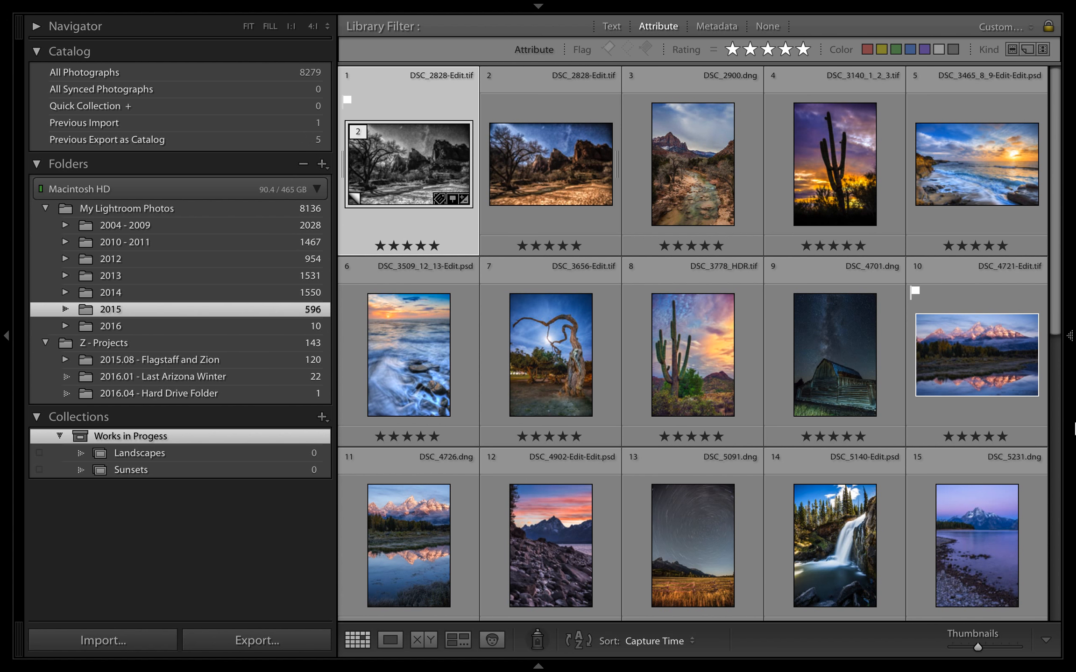
pyautogui.click(946, 165)
pyautogui.doubleClick(949, 158)
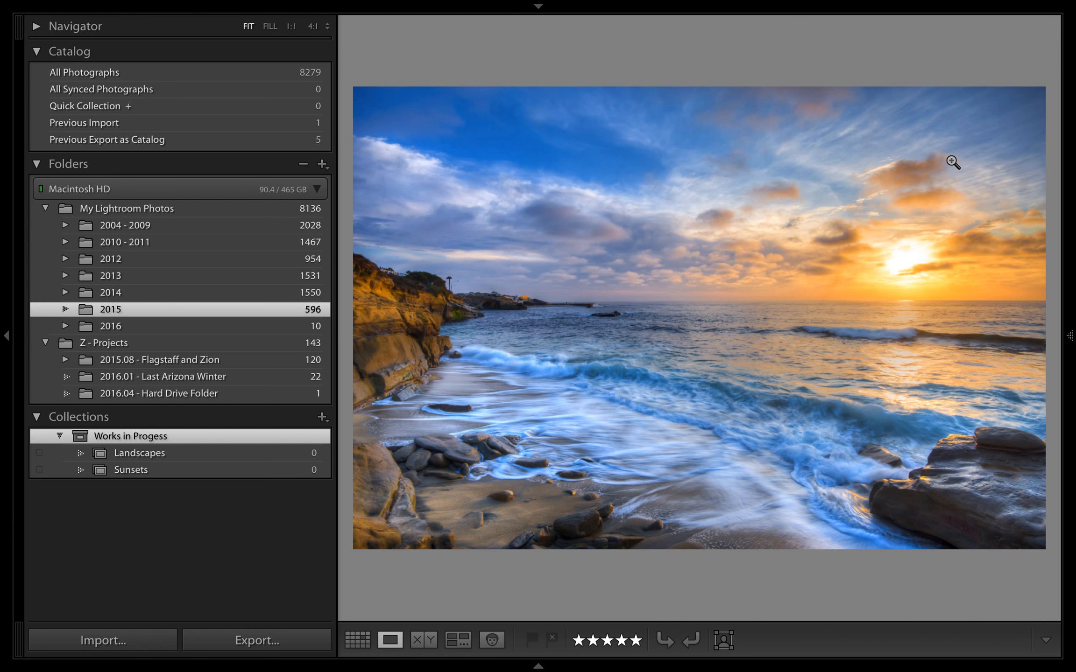
pyautogui.doubleClick(948, 185)
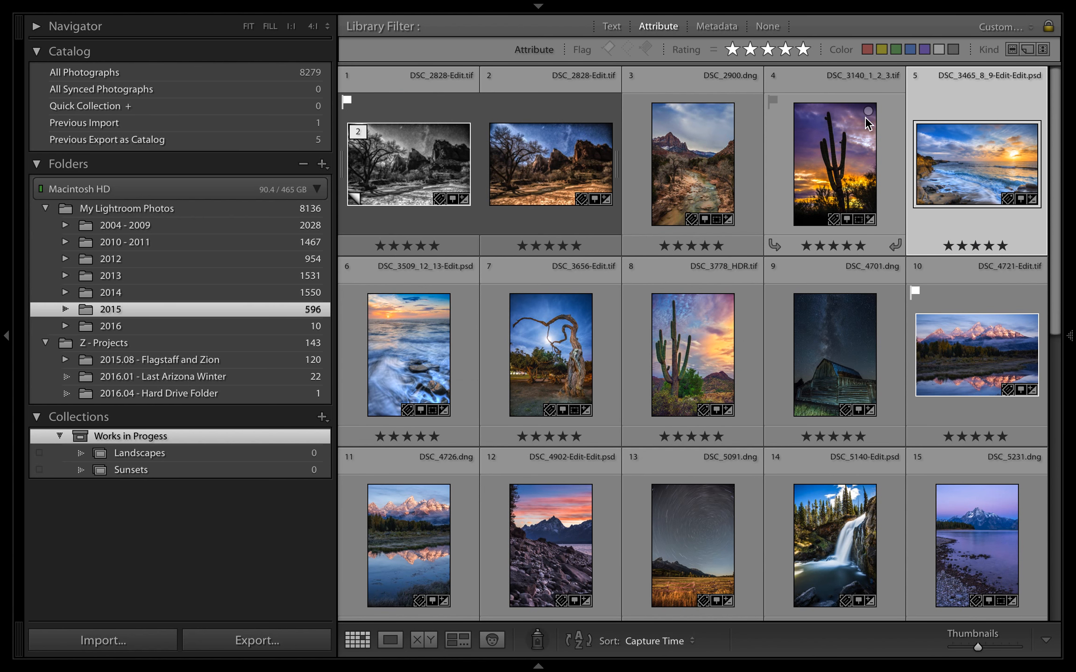
pyautogui.moveTo(955, 161); pyautogui.dragTo(204, 473)
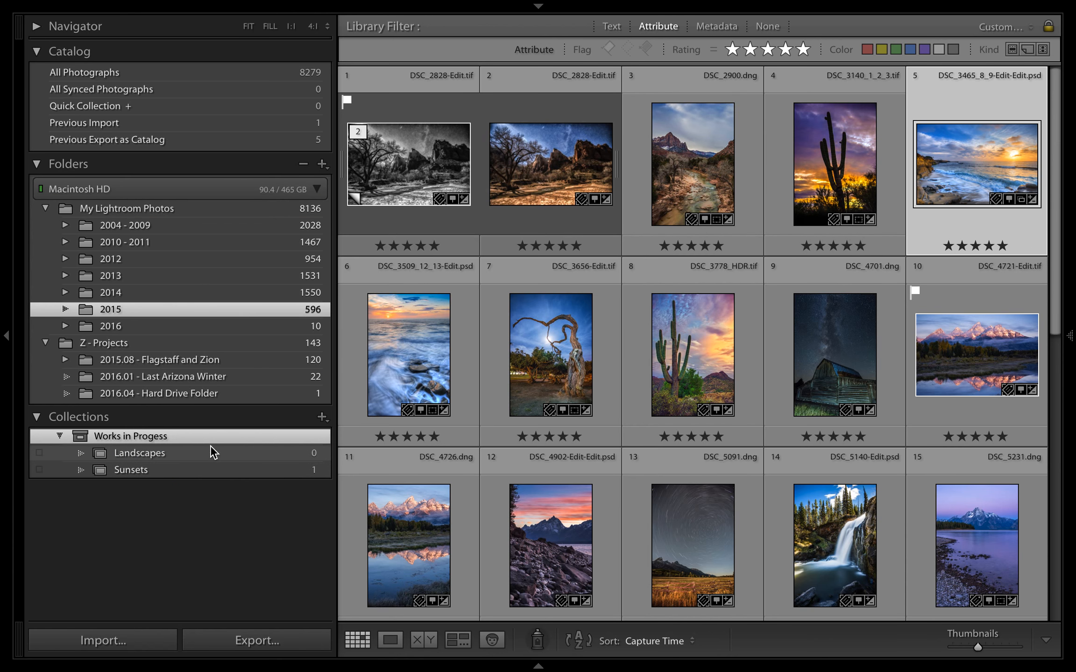
# Add both DSC_2828-Edit.tif versions to the Landscapes collection and collapse the Works in Progess set
pyautogui.click(411, 163)
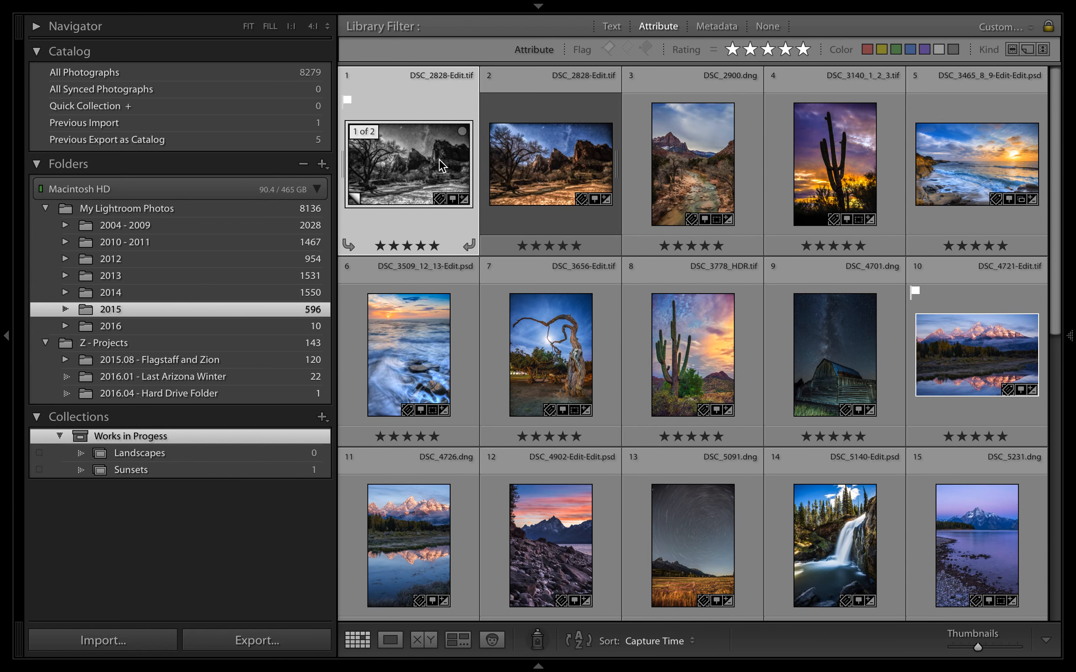
pyautogui.keyDown('shift'); pyautogui.click(571, 157); pyautogui.keyUp('shift')
pyautogui.moveTo(572, 156); pyautogui.dragTo(257, 458)
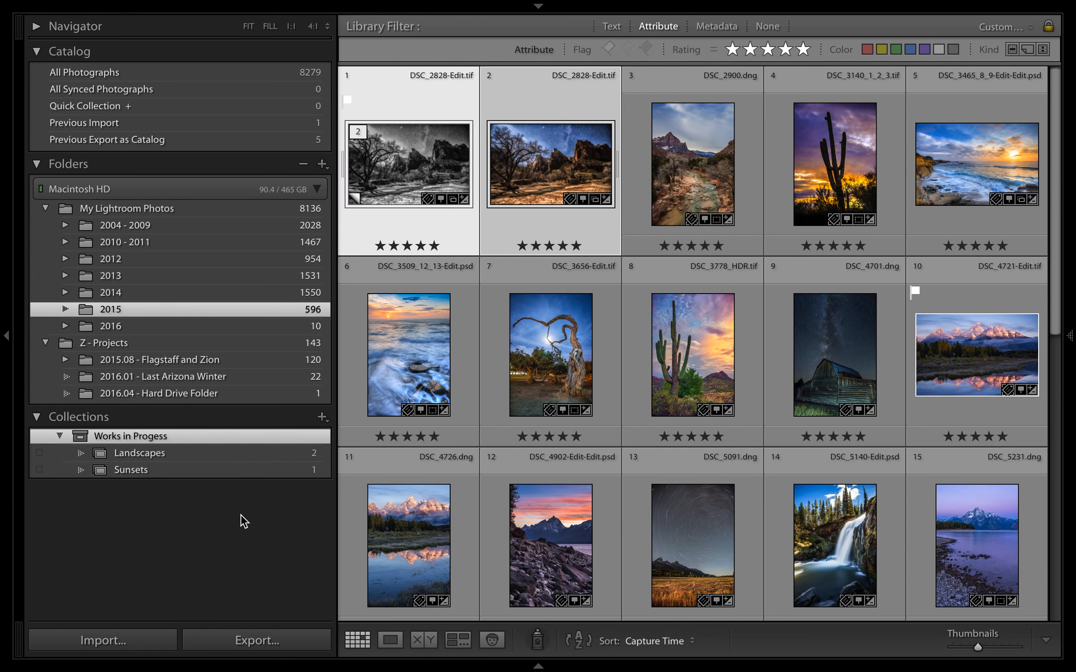
pyautogui.click(59, 435)
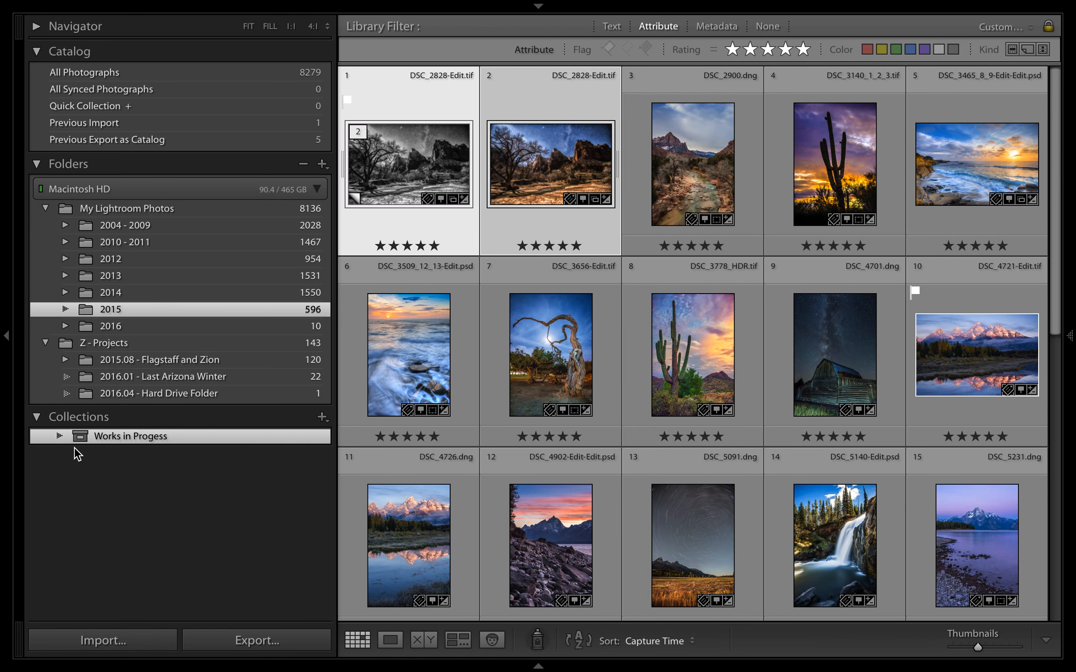
pyautogui.click(75, 463)
# Set up a new smart collection outside any collection set and name it "Five Star Photos of 2015"
pyautogui.click(322, 418)
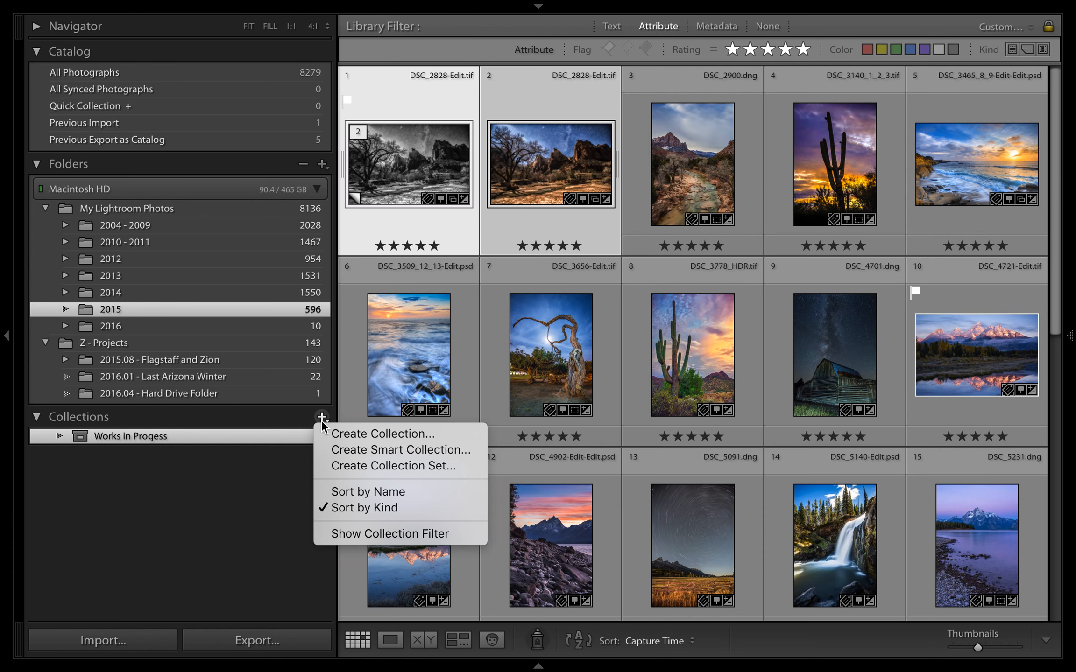
pyautogui.click(361, 451)
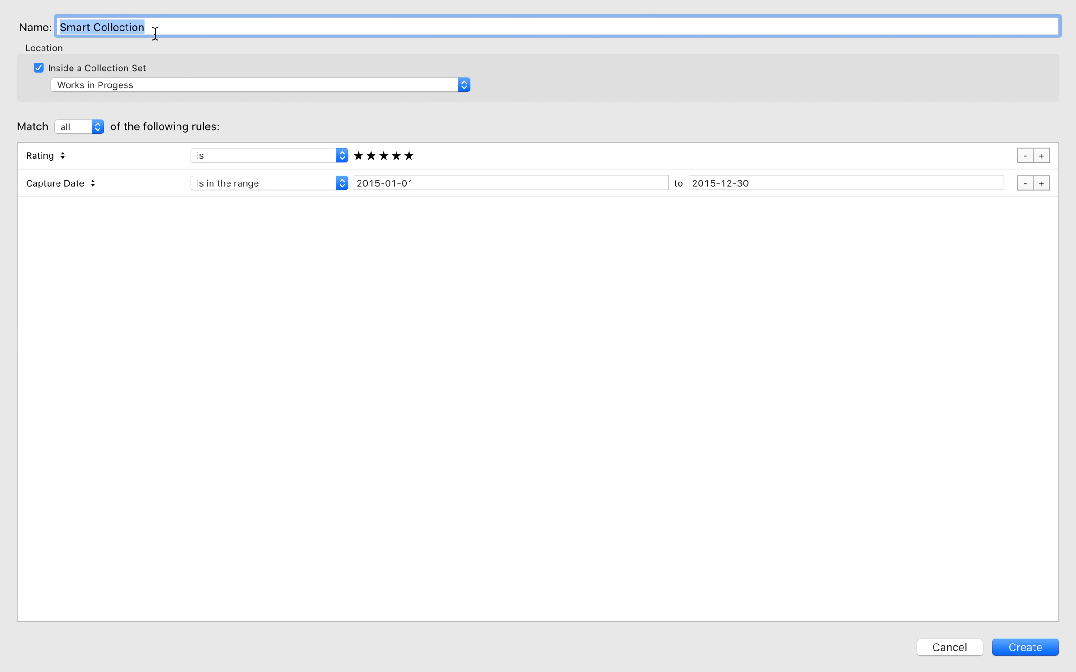
pyautogui.click(45, 70)
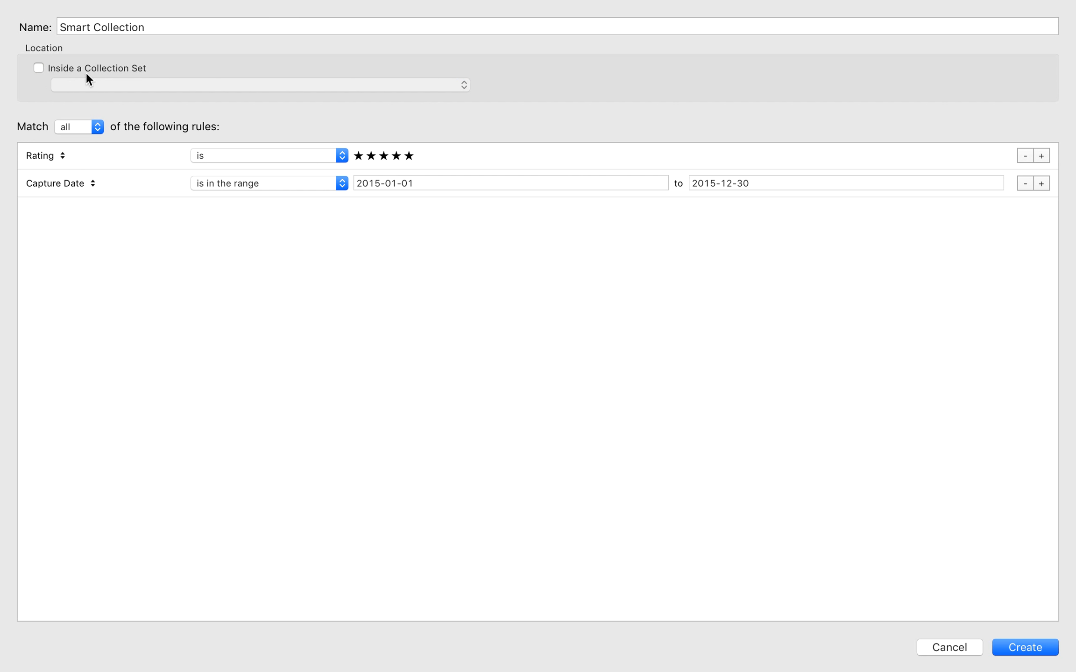
pyautogui.click(166, 26)
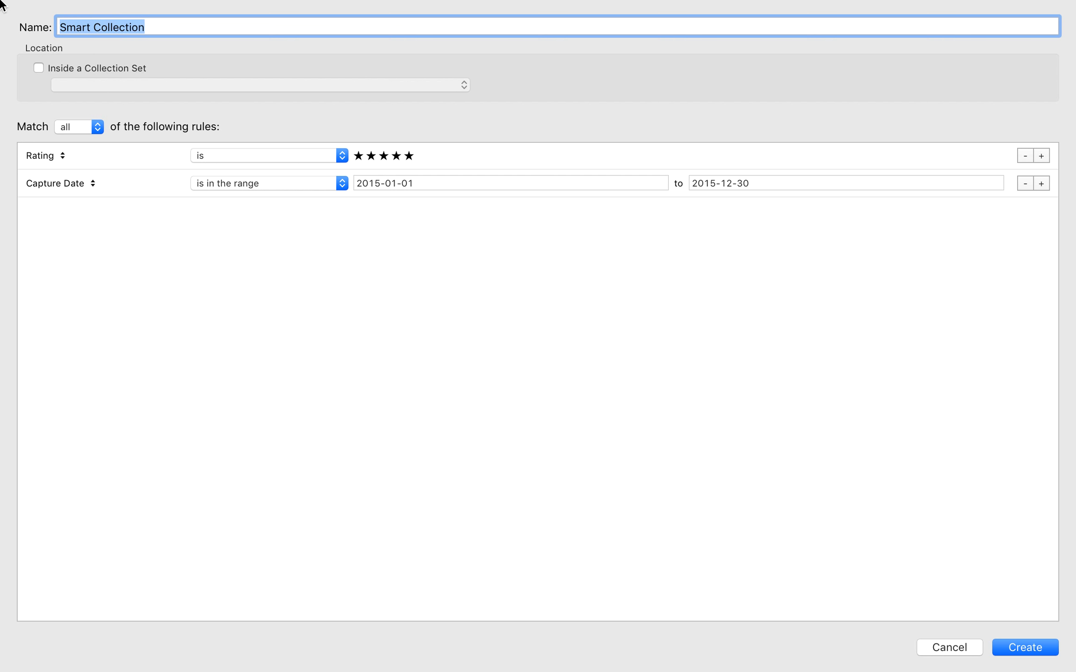
pyautogui.write('Five ')
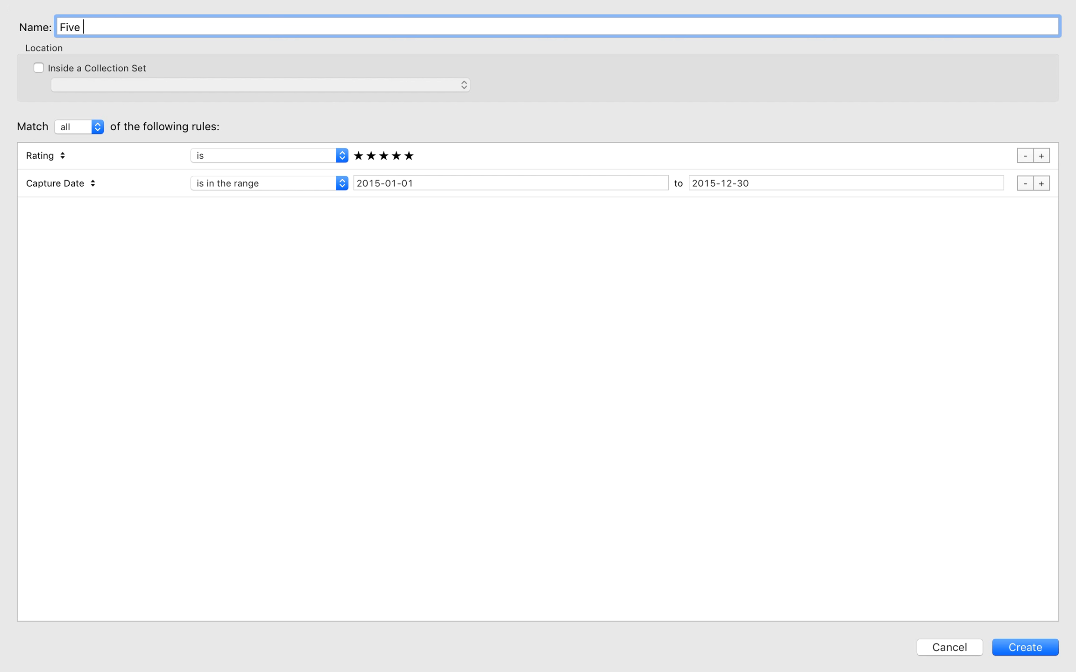
pyautogui.write('Star Photos of 2015')
# Remove the smart collection's capture date rule and examine the criteria available for its rating rule, including the date options
pyautogui.click(1021, 186)
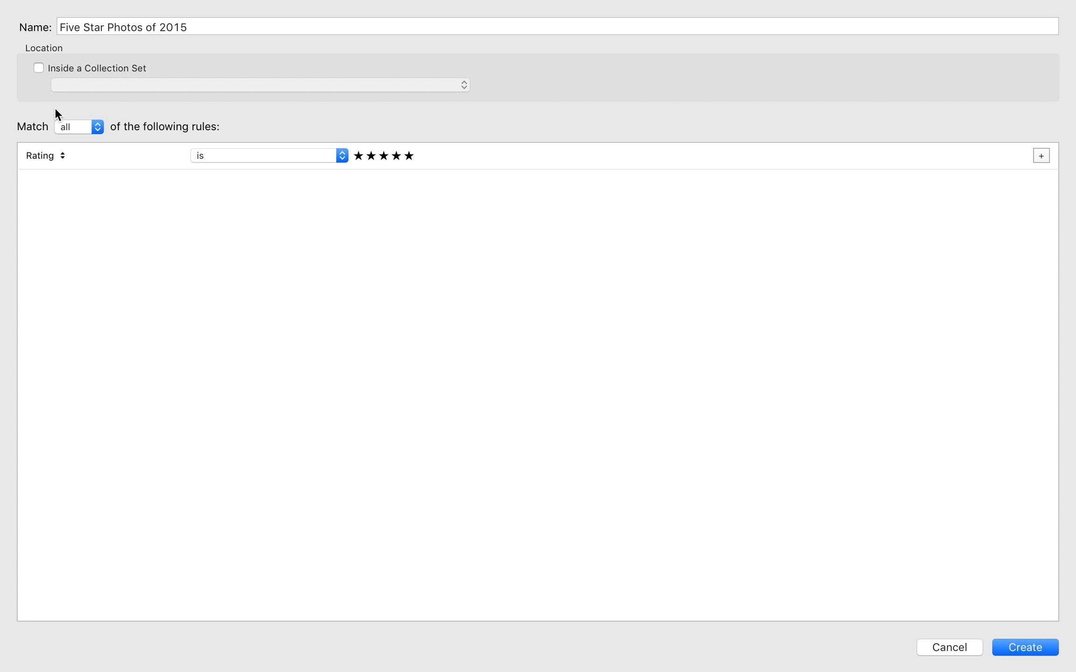
pyautogui.click(53, 156)
pyautogui.click(53, 158)
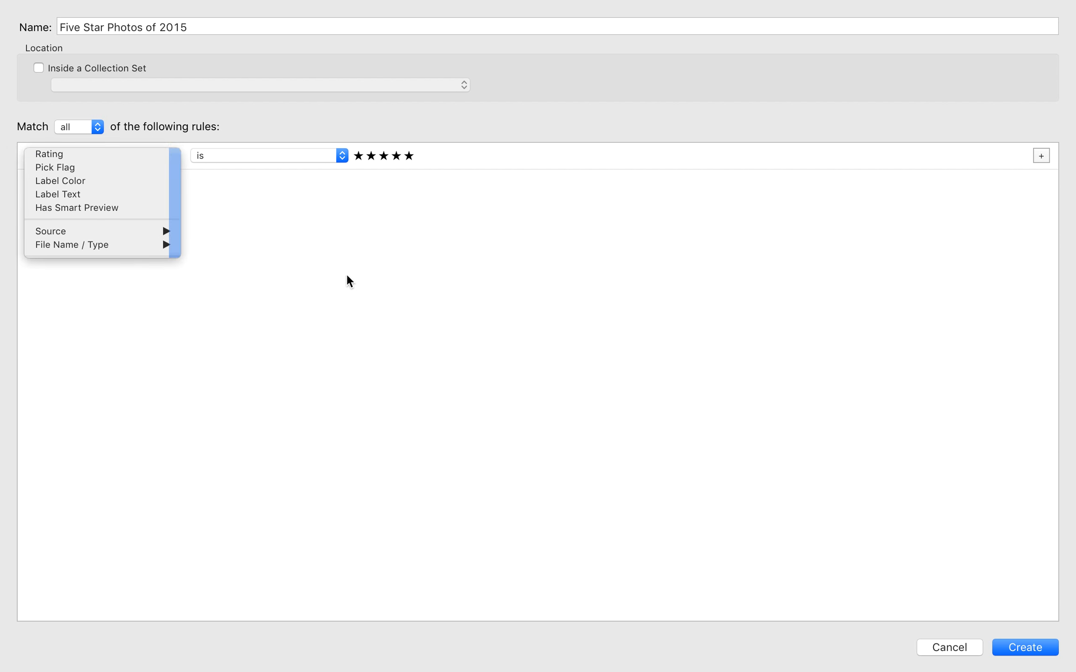
pyautogui.click(60, 158)
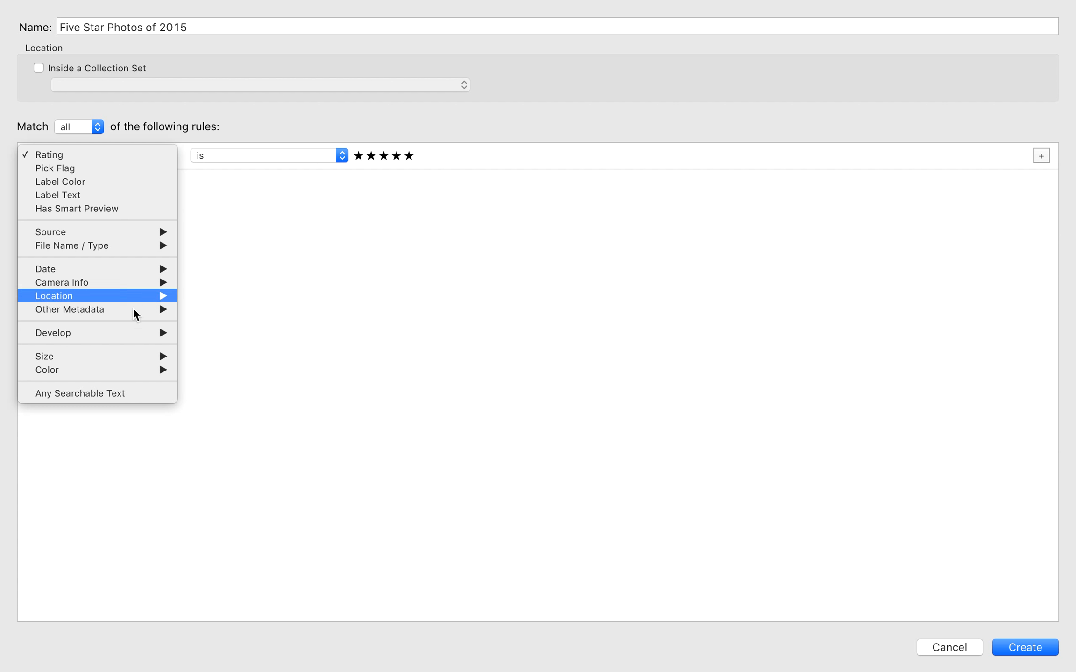
pyautogui.moveTo(149, 275)
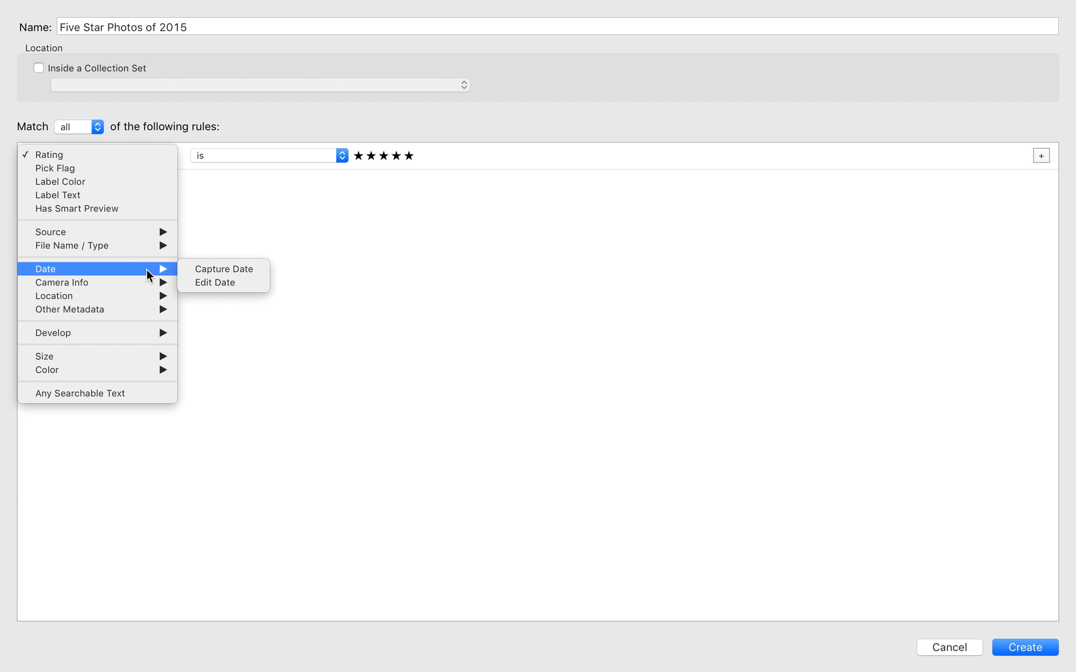